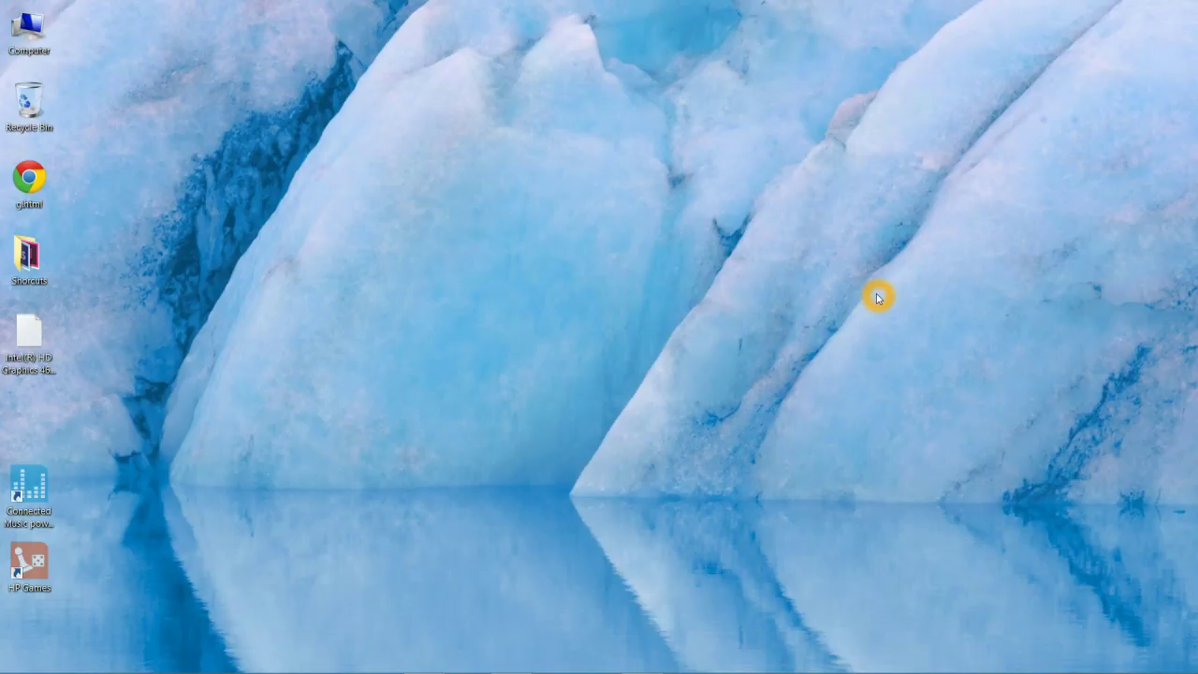
Open the free Windows 8.1 update page in the Store and read through its feature descriptions and notes
key(super+c)
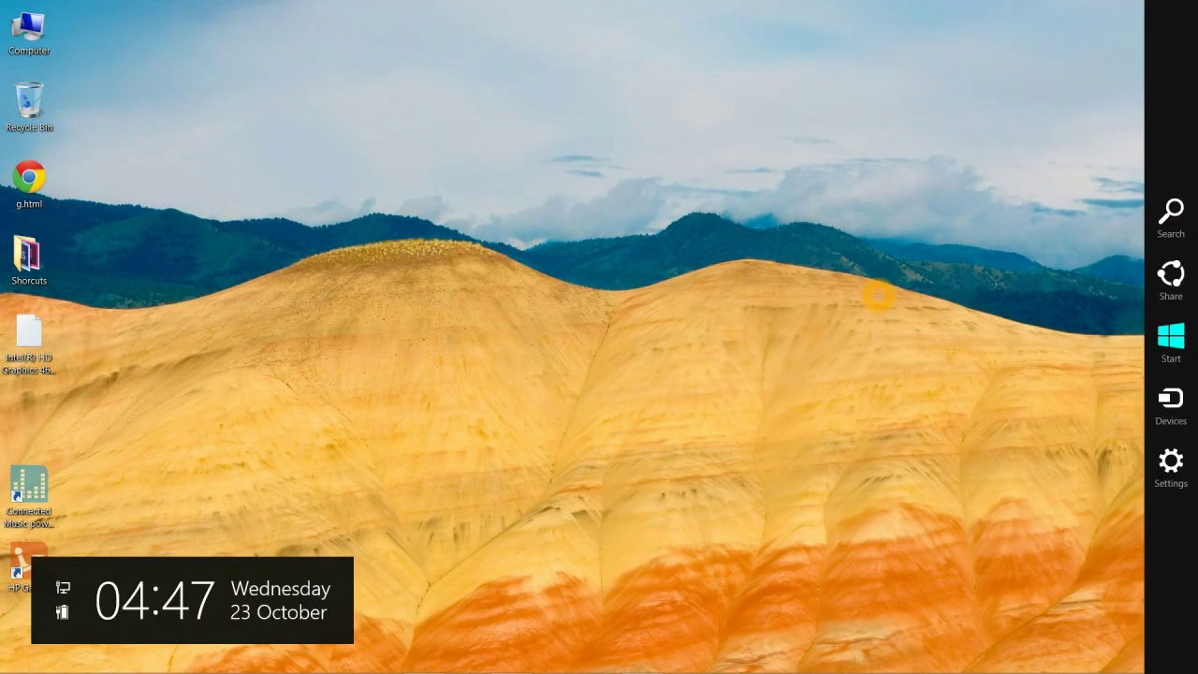
key(super)
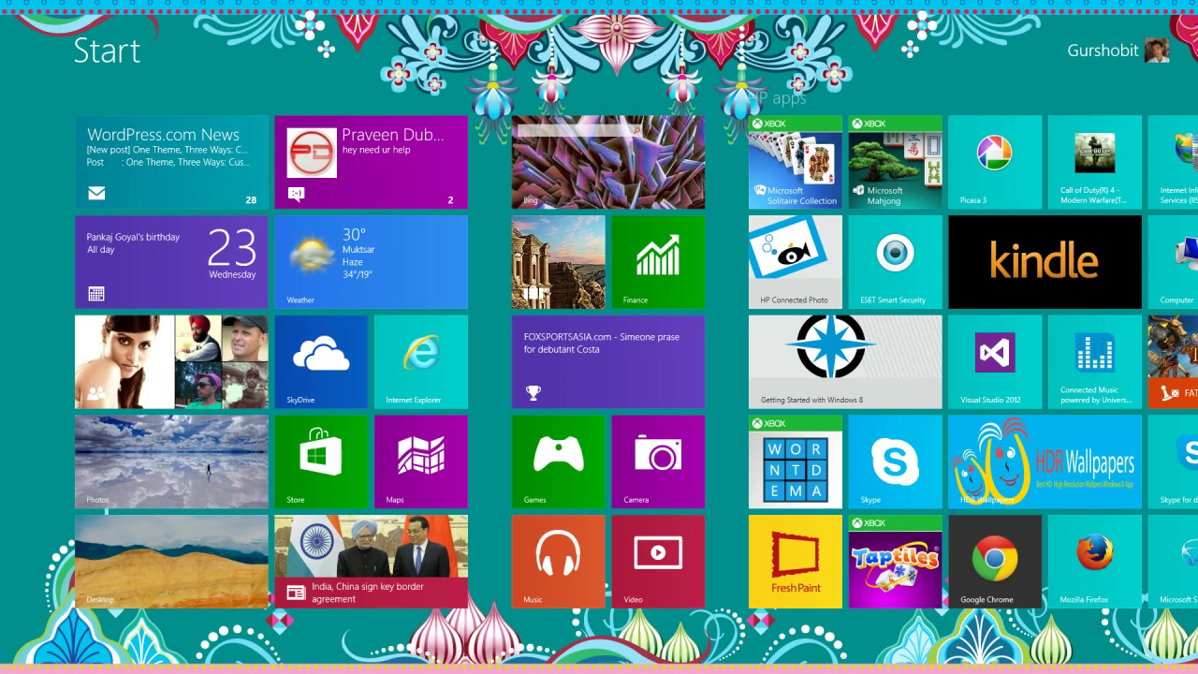
click(321, 457)
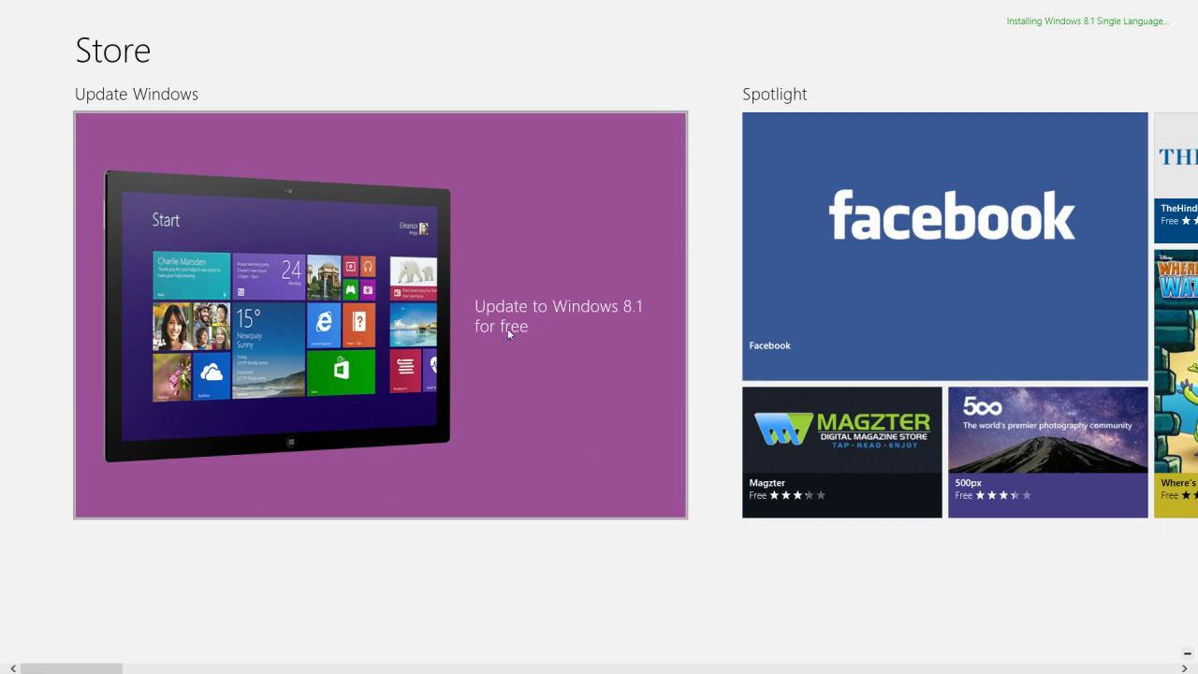
click(476, 322)
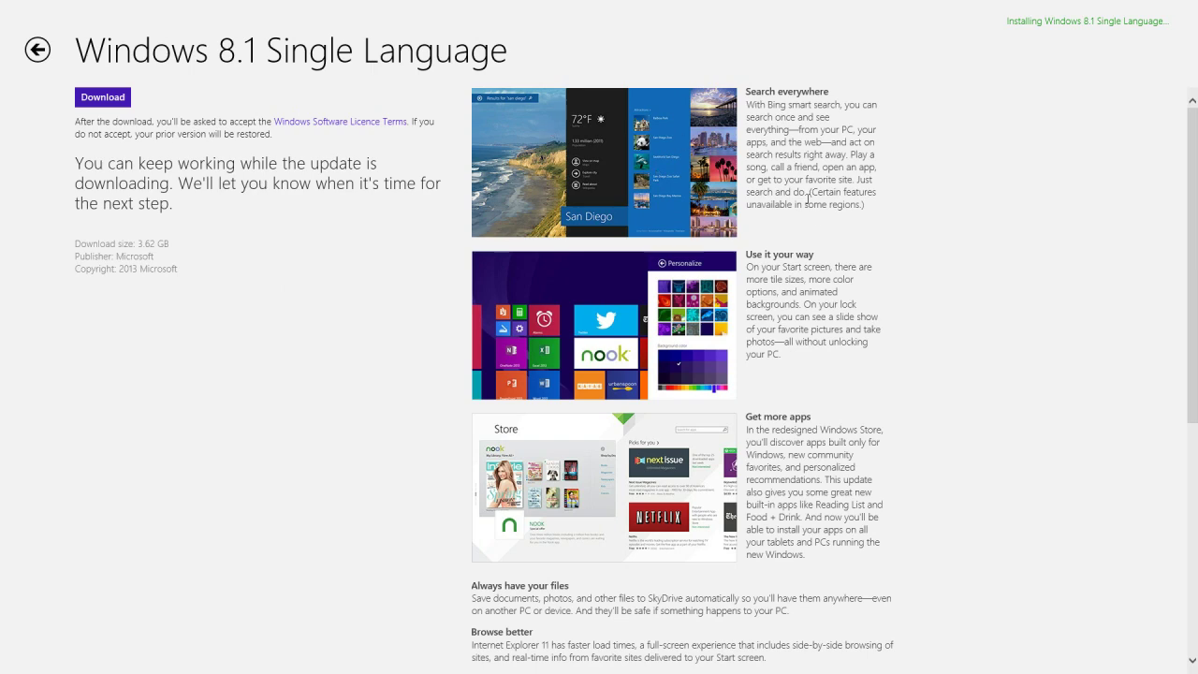
scroll(1196, 250, down, 5)
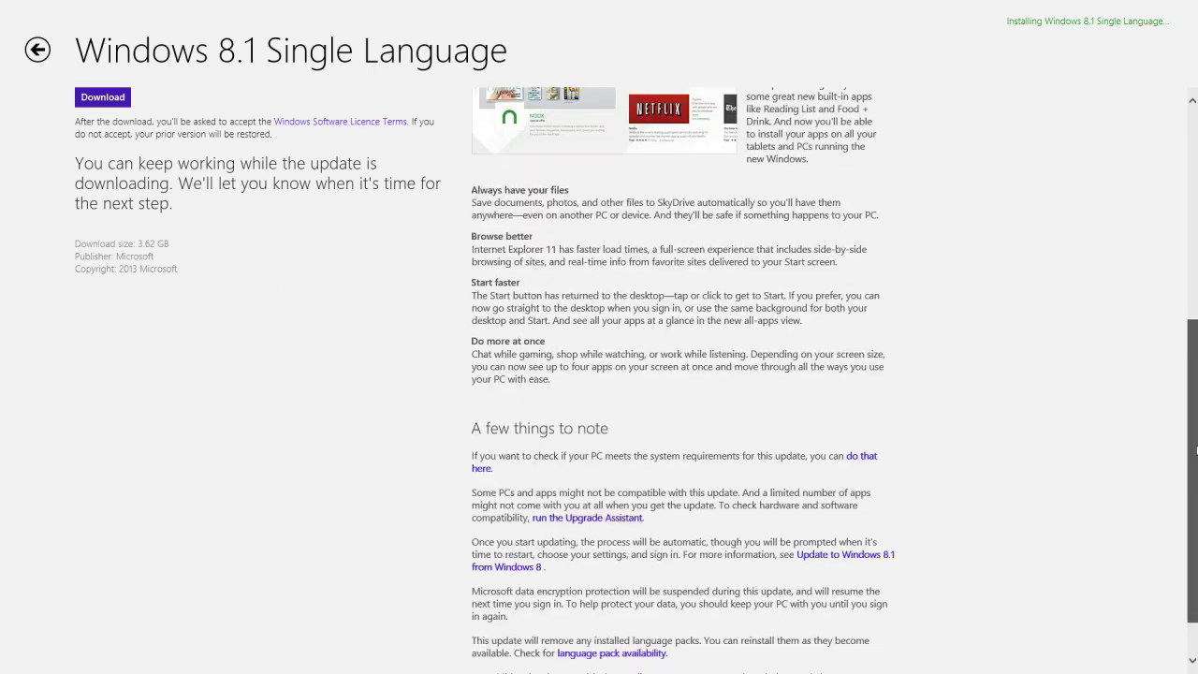
scroll(1197, 191, up, 5)
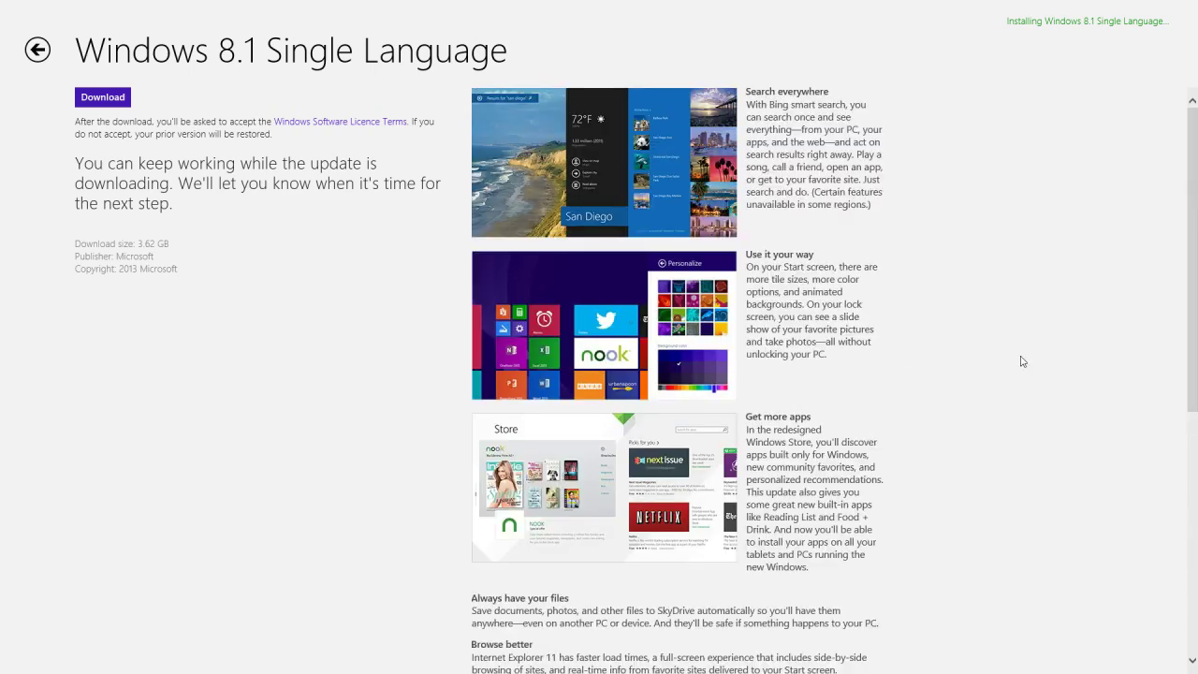
scroll(1196, 247, down, 5)
scroll(1179, 459, up, 5)
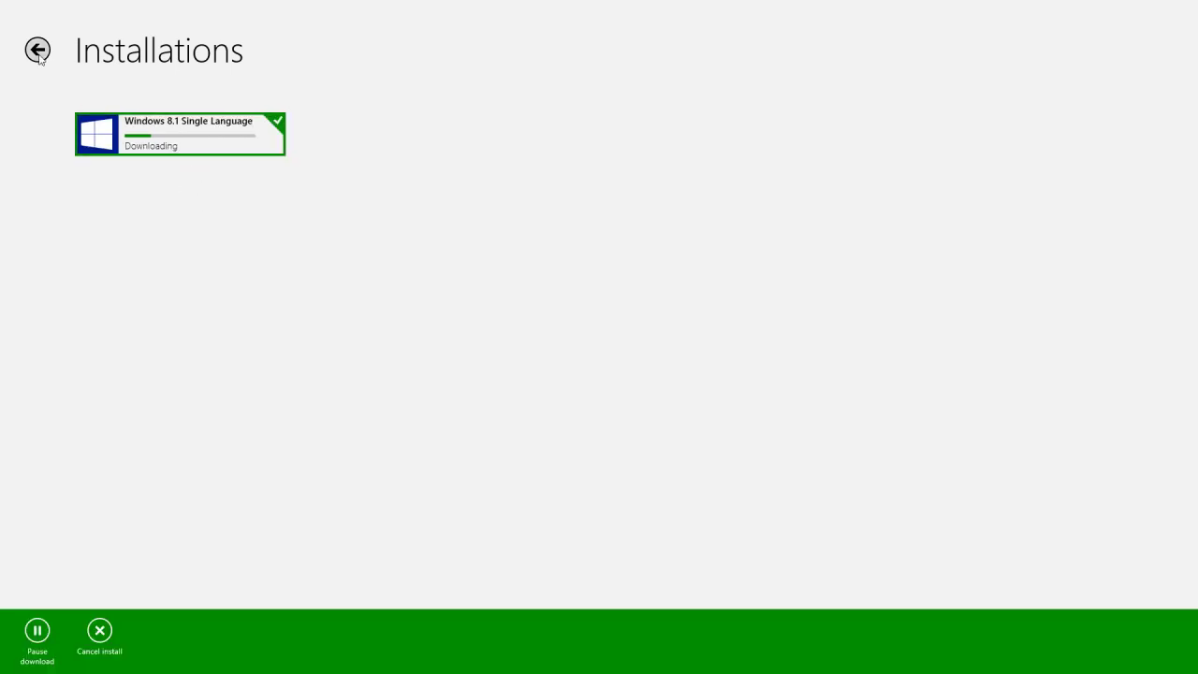
Return from the Installations list to the Store home and reopen the Windows 8.1 update details for reading
click(38, 51)
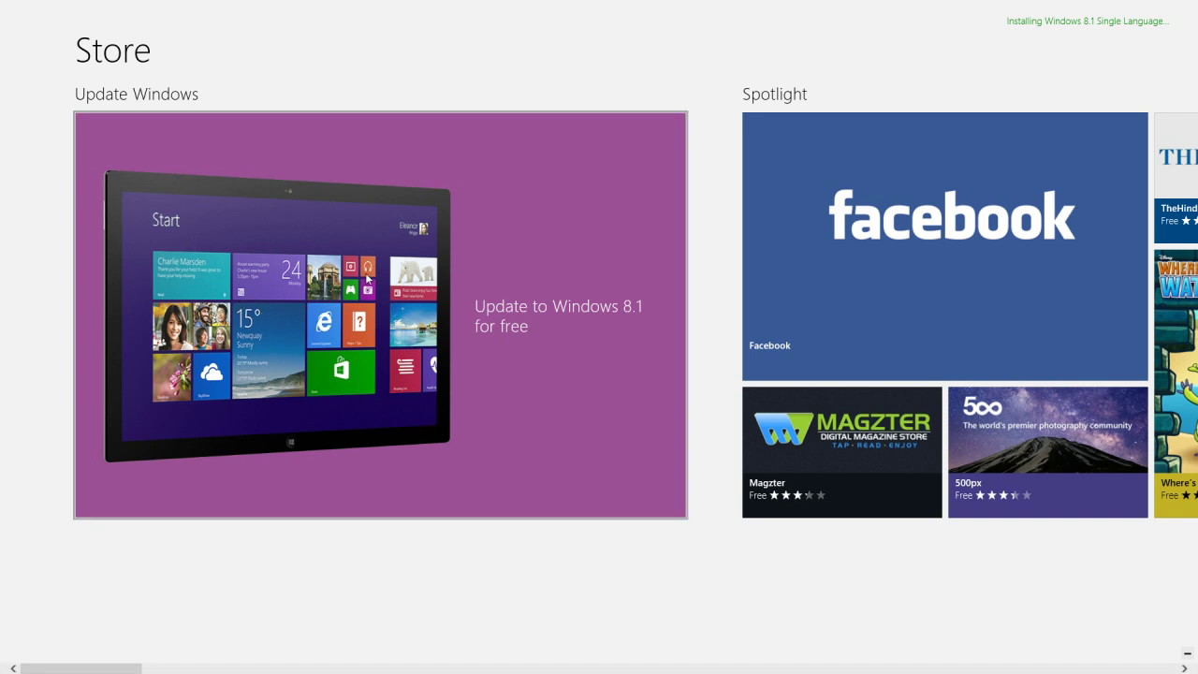
click(368, 278)
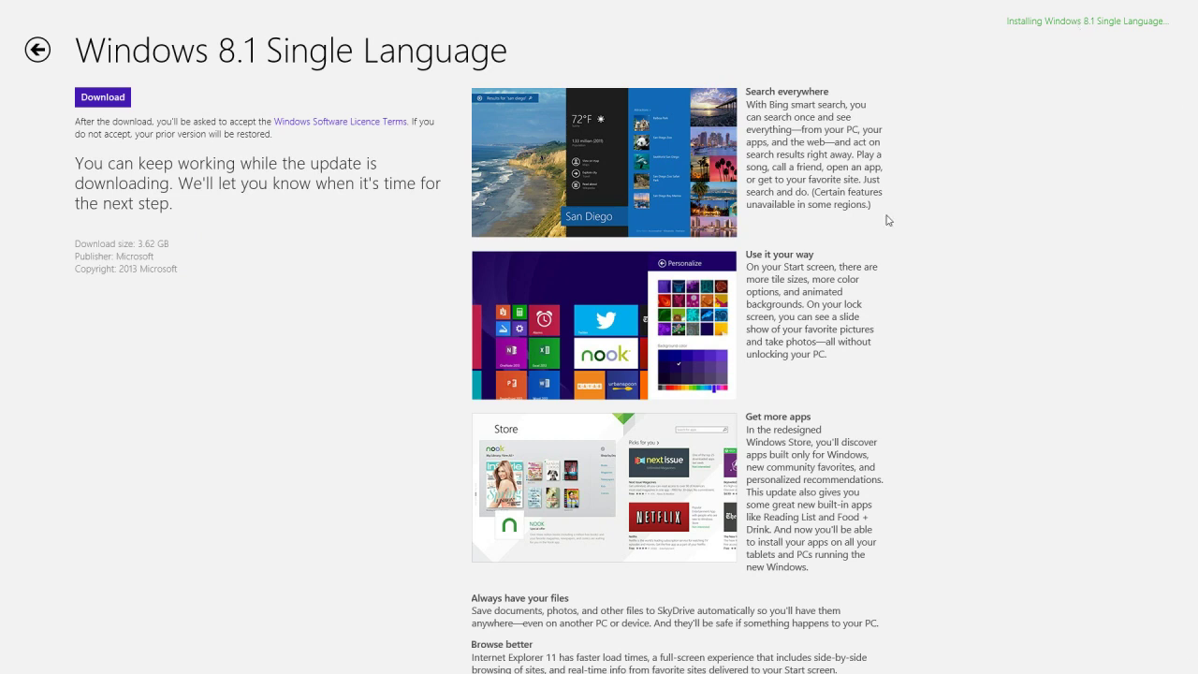
scroll(1196, 281, down, 5)
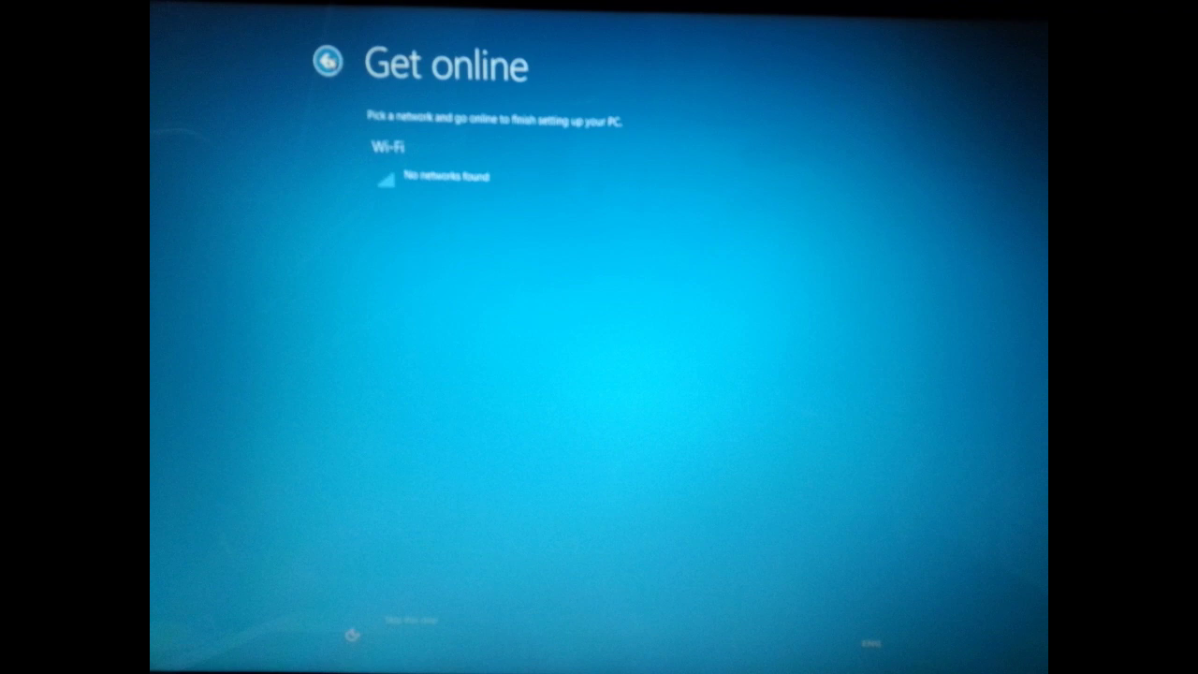
Skip connecting to a network in Windows setup and accept the express settings
click(412, 621)
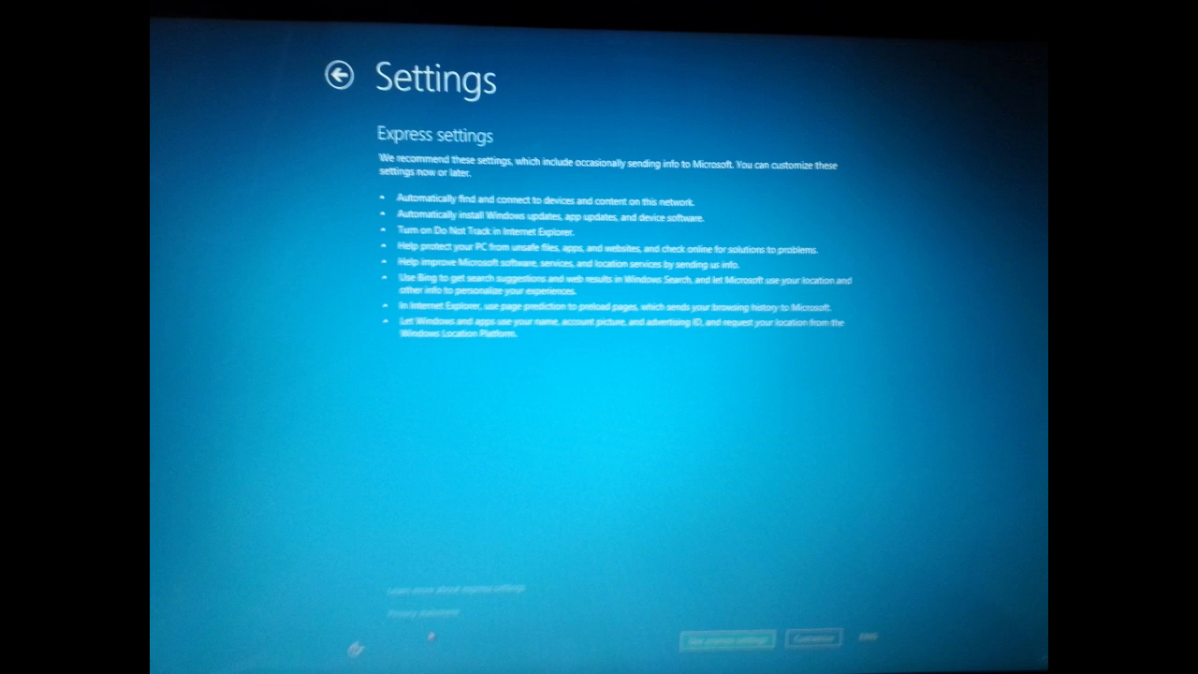
click(727, 639)
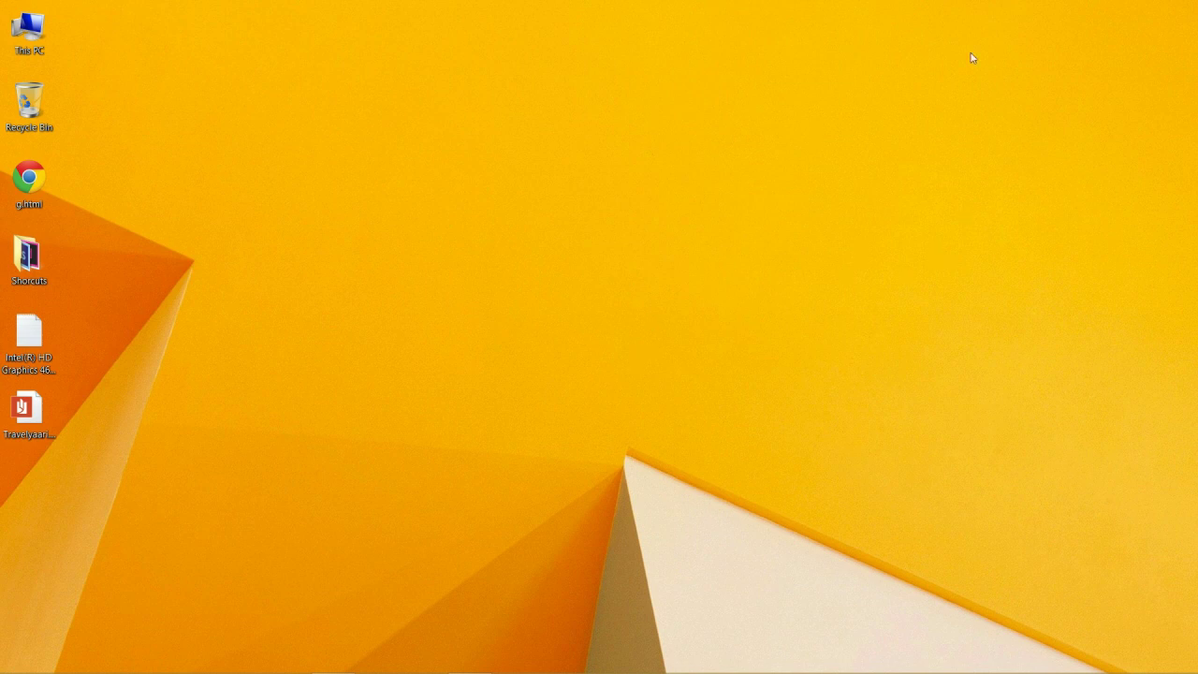
View the computer's basic system information, including the Windows edition, and close the System window
key(super+c)
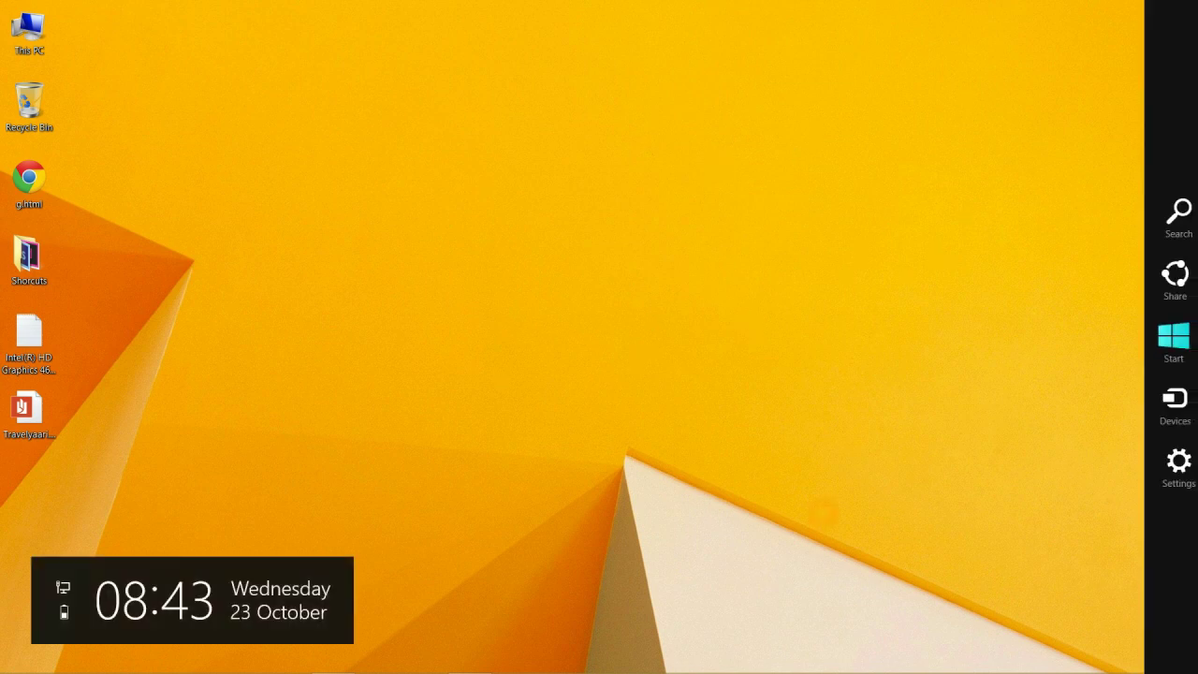
key(super+i)
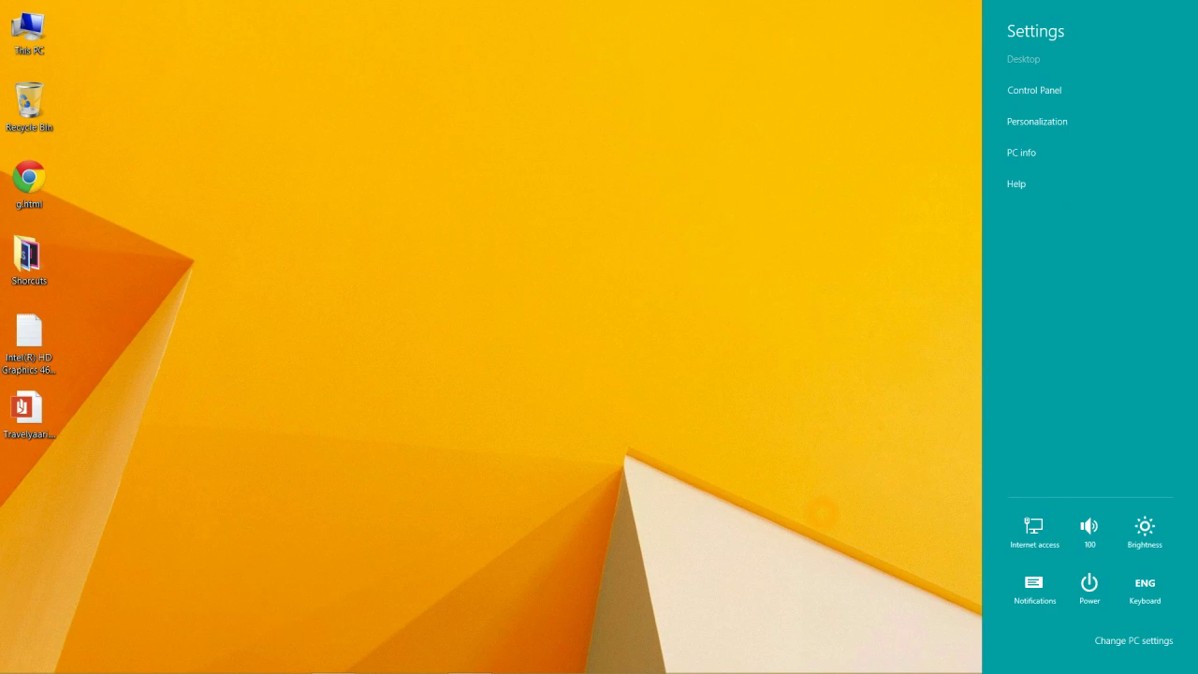
key(super+Pause)
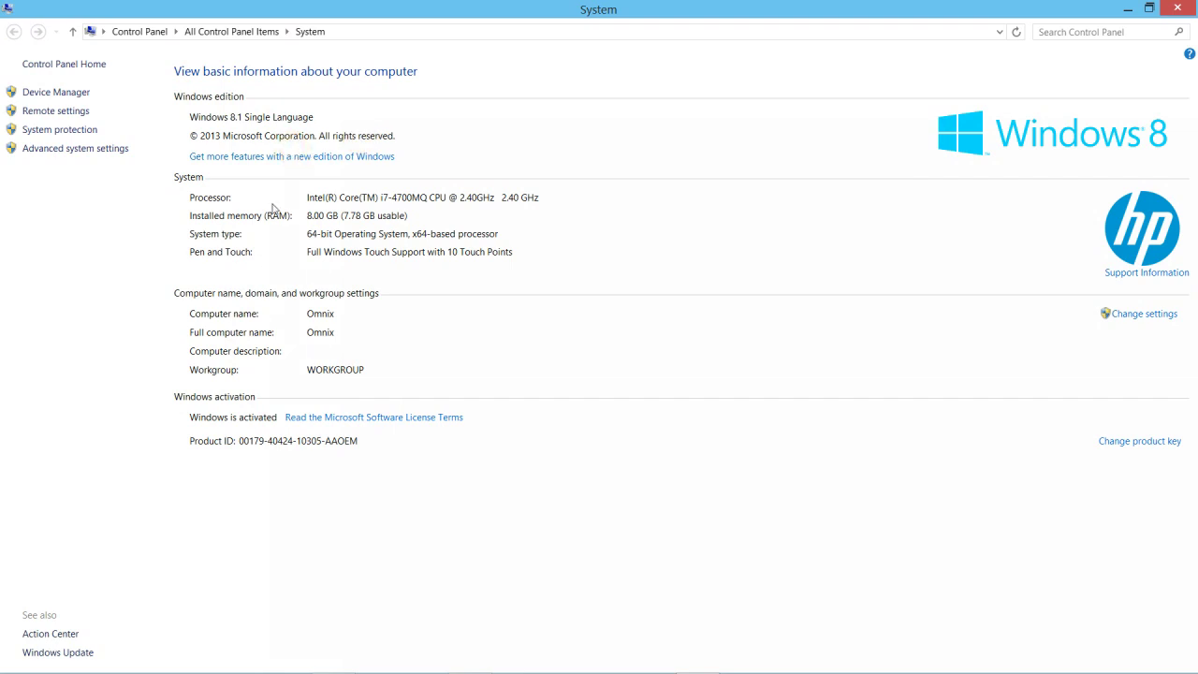
click(250, 371)
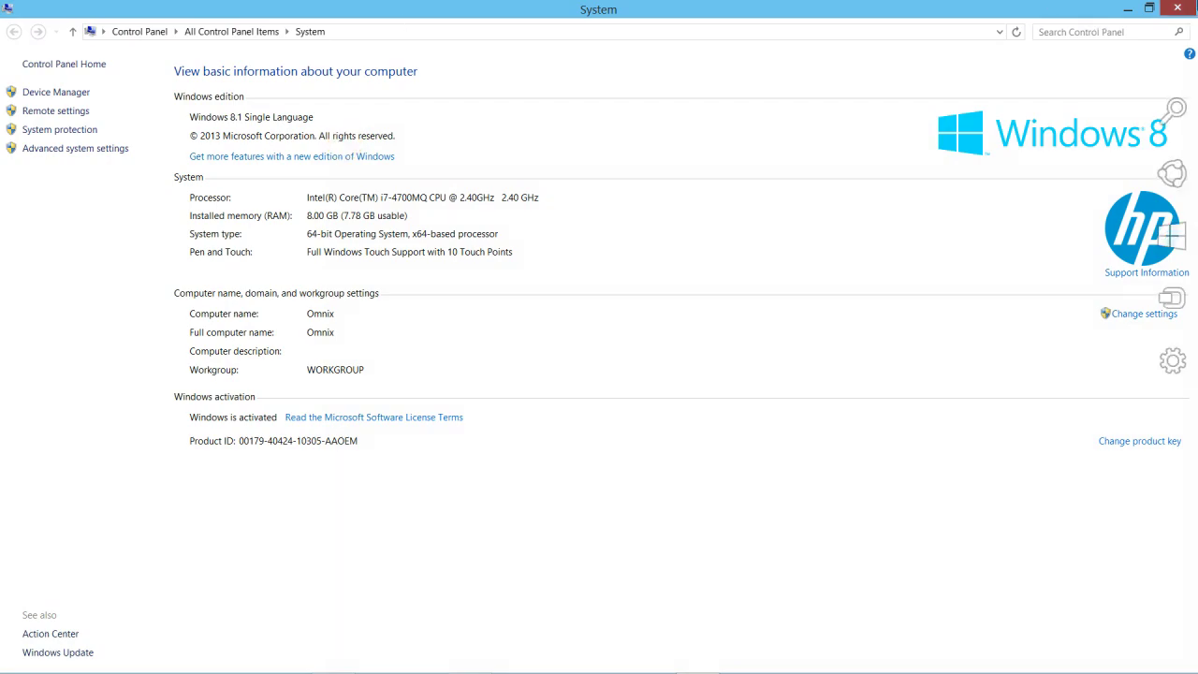
click(1178, 7)
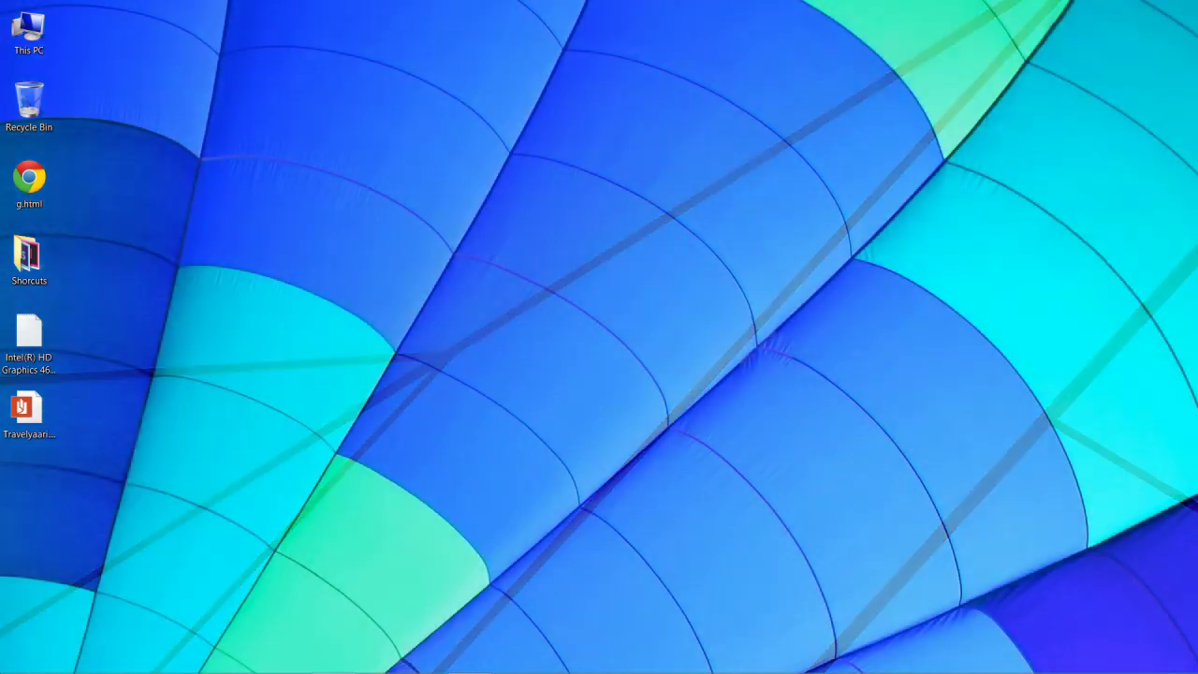
Open This PC from the desktop and look over its folders, drives and navigation pane entries
mouse_move(20, 663)
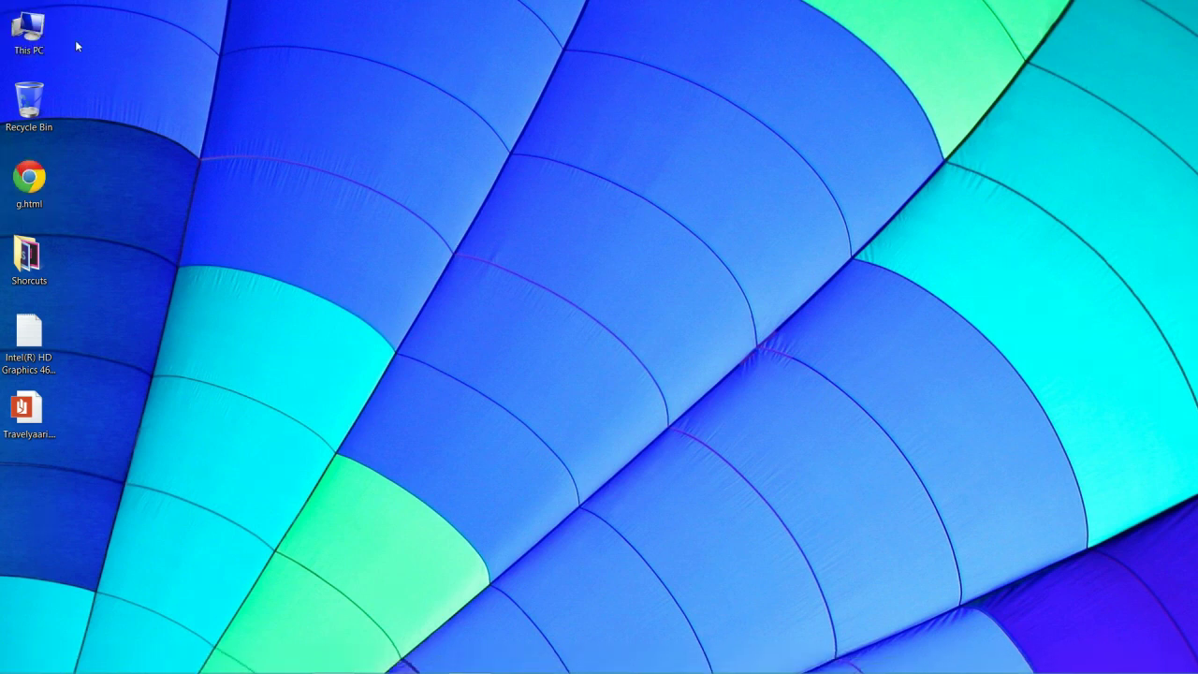
double_click(37, 36)
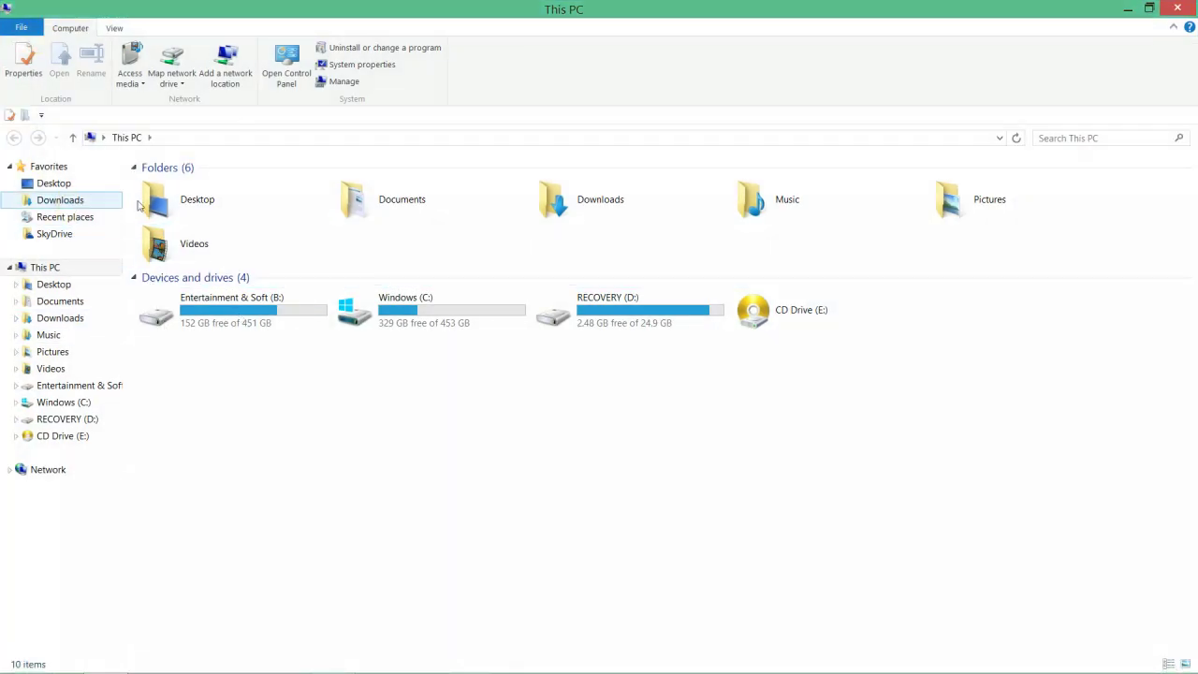
click(71, 269)
click(63, 304)
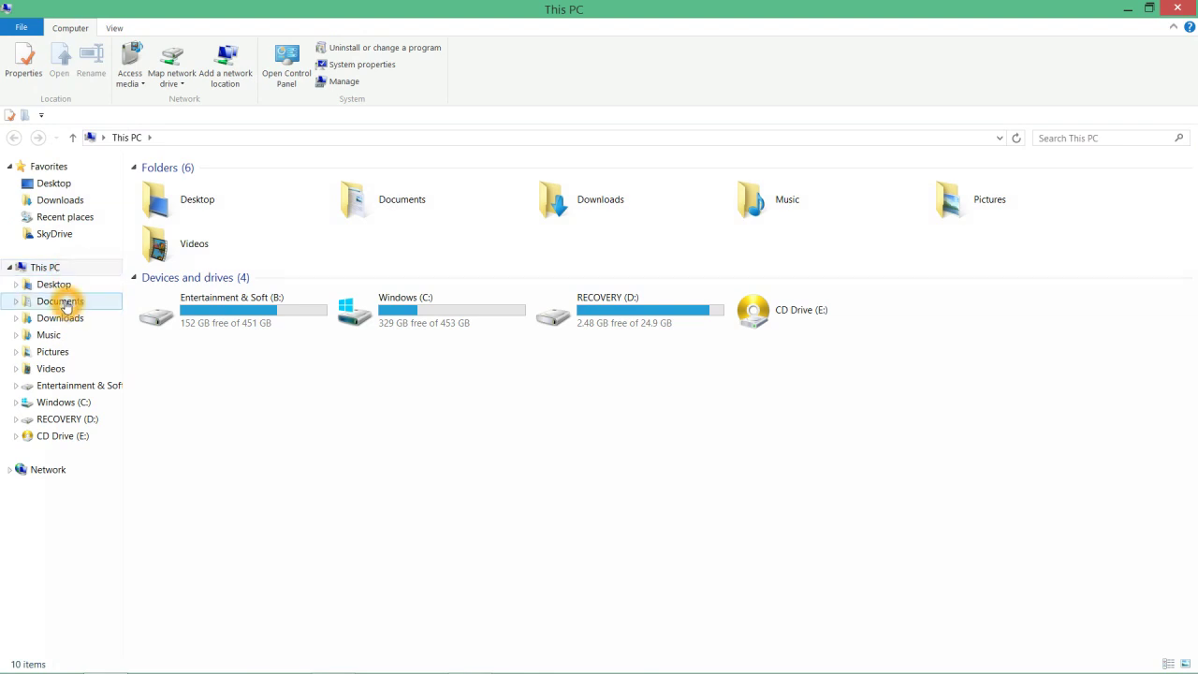
click(368, 299)
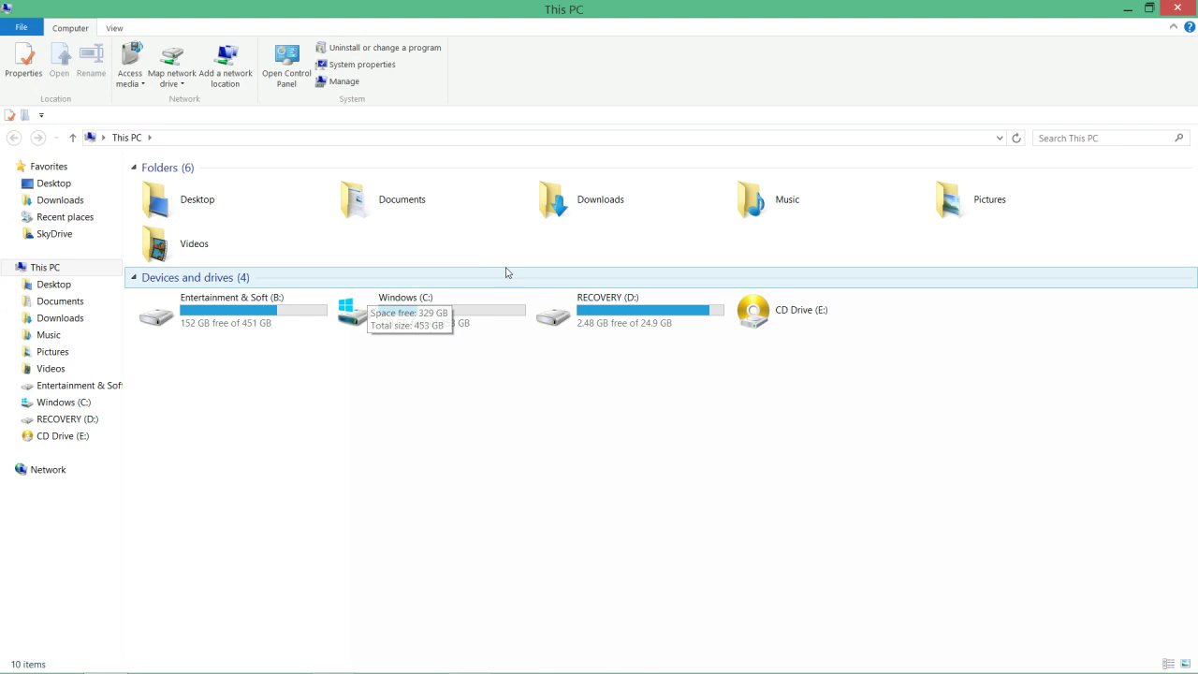
click(476, 255)
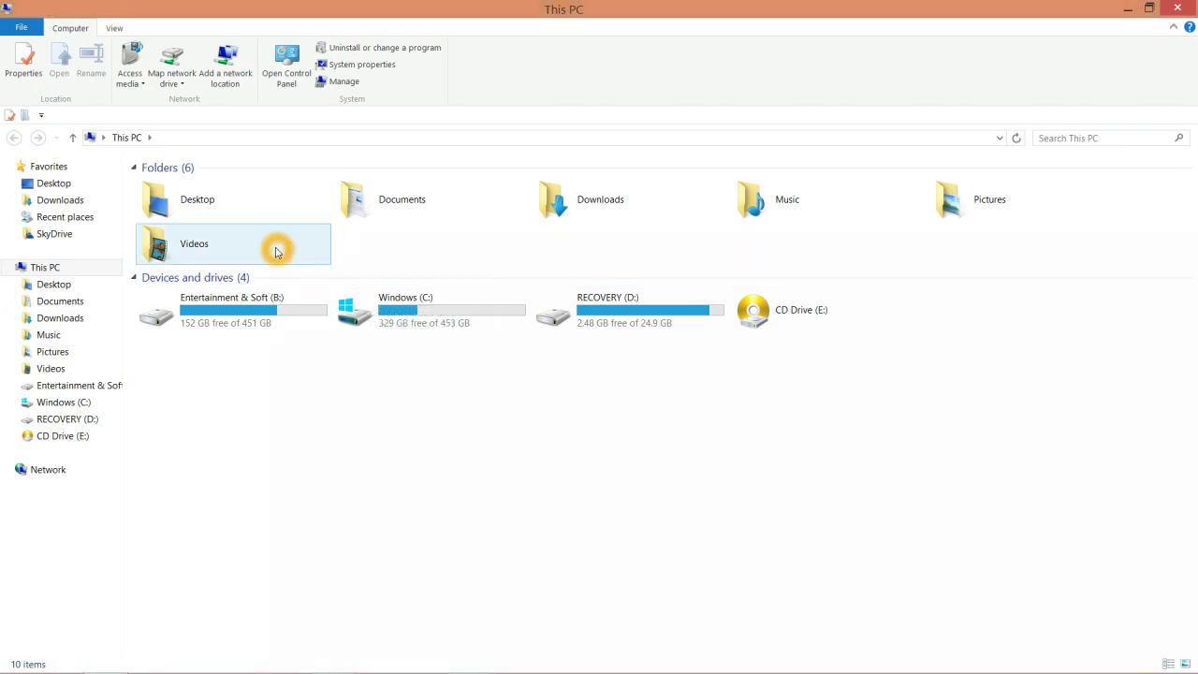
click(57, 197)
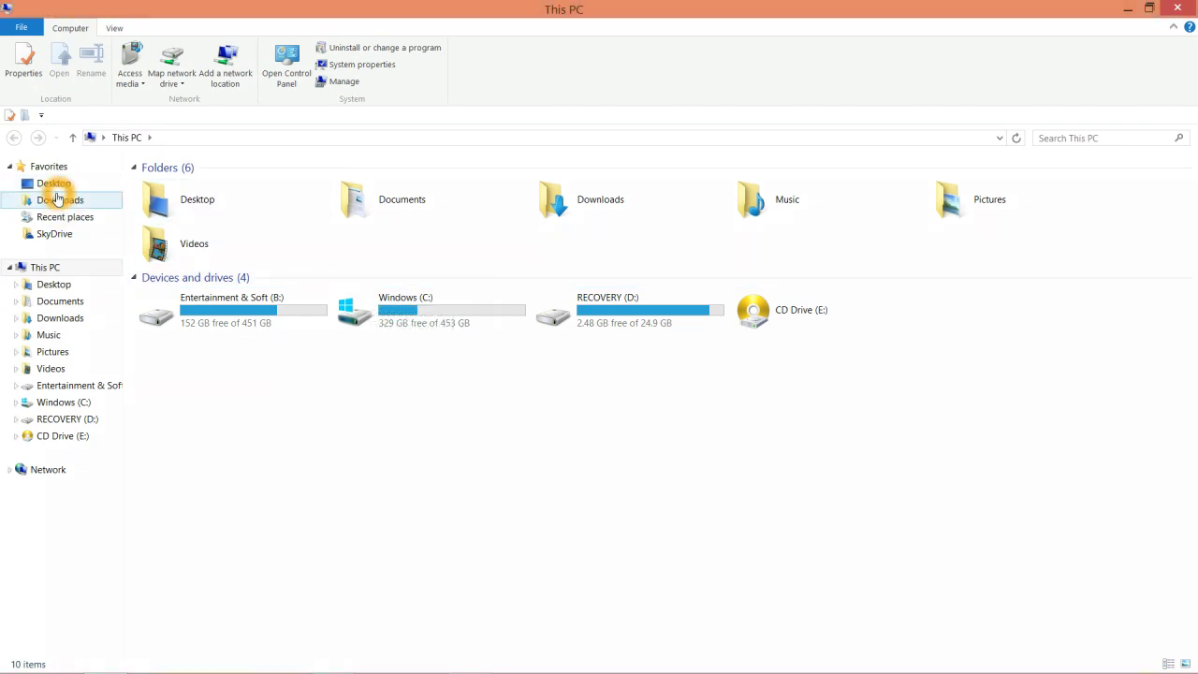
click(51, 271)
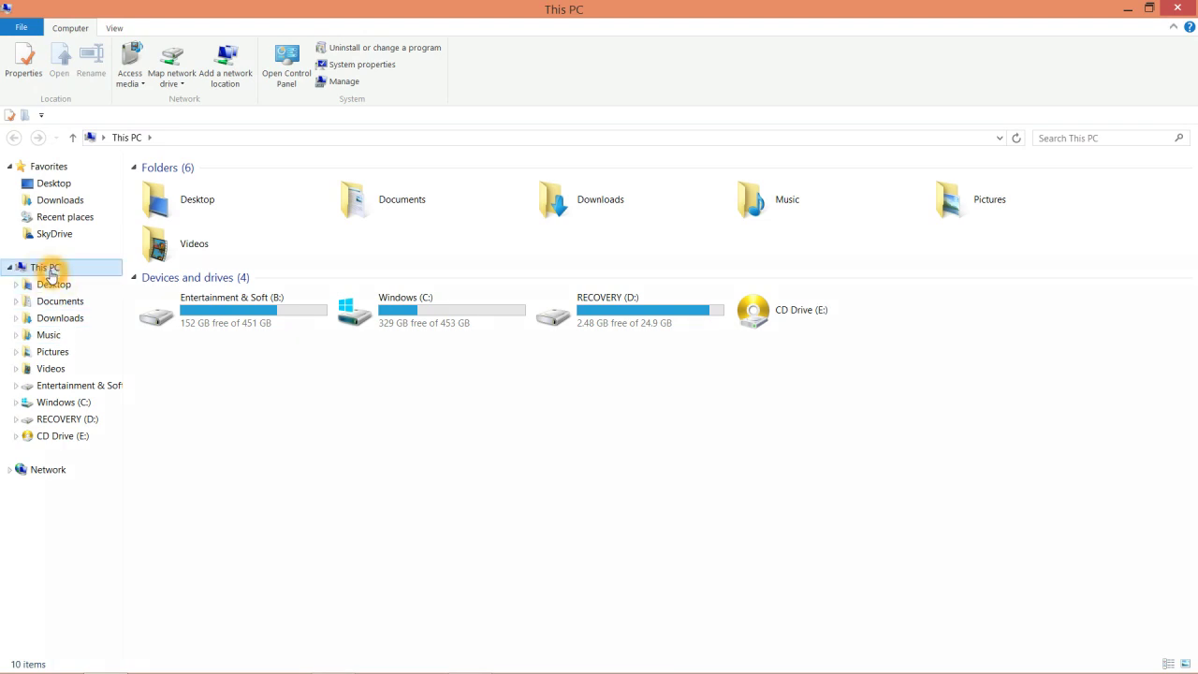
click(293, 321)
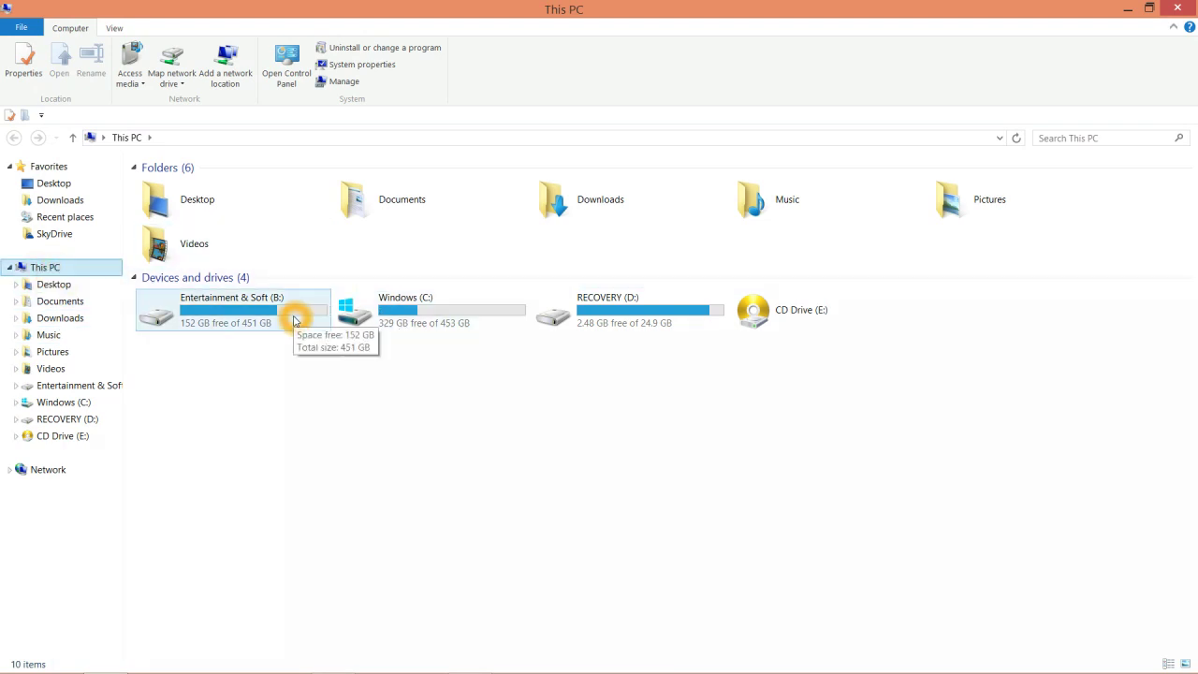
click(237, 320)
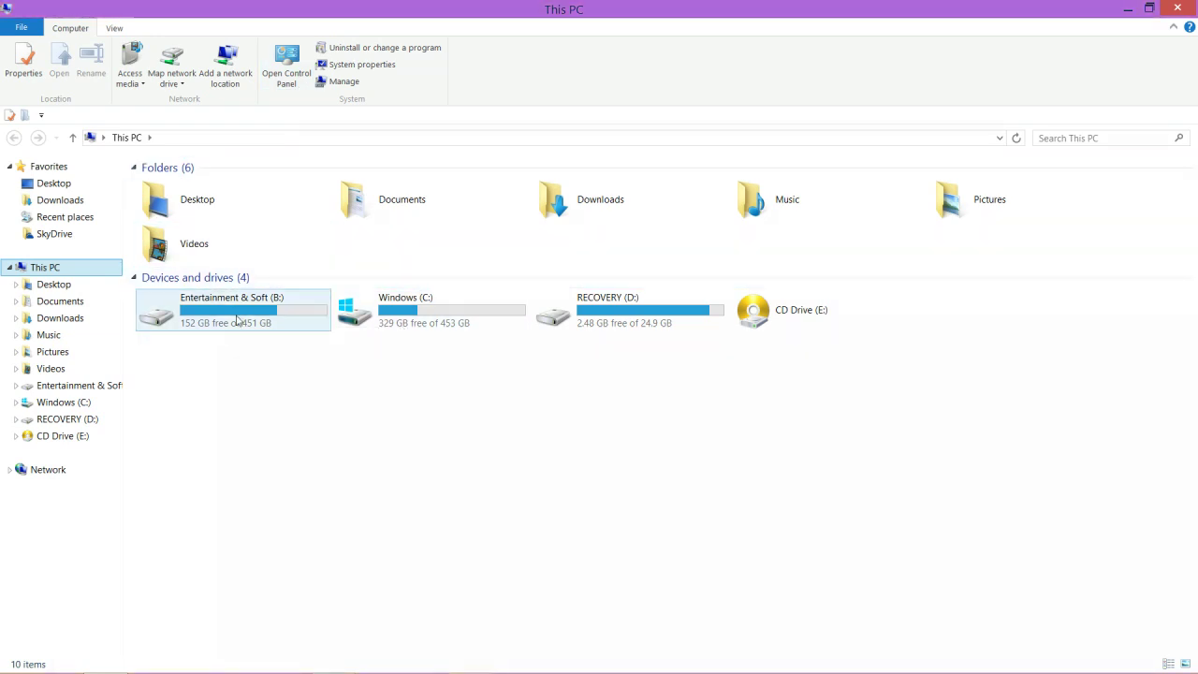
View the contents of the Entertainment & Soft (B:) drive and close the file window
double_click(236, 321)
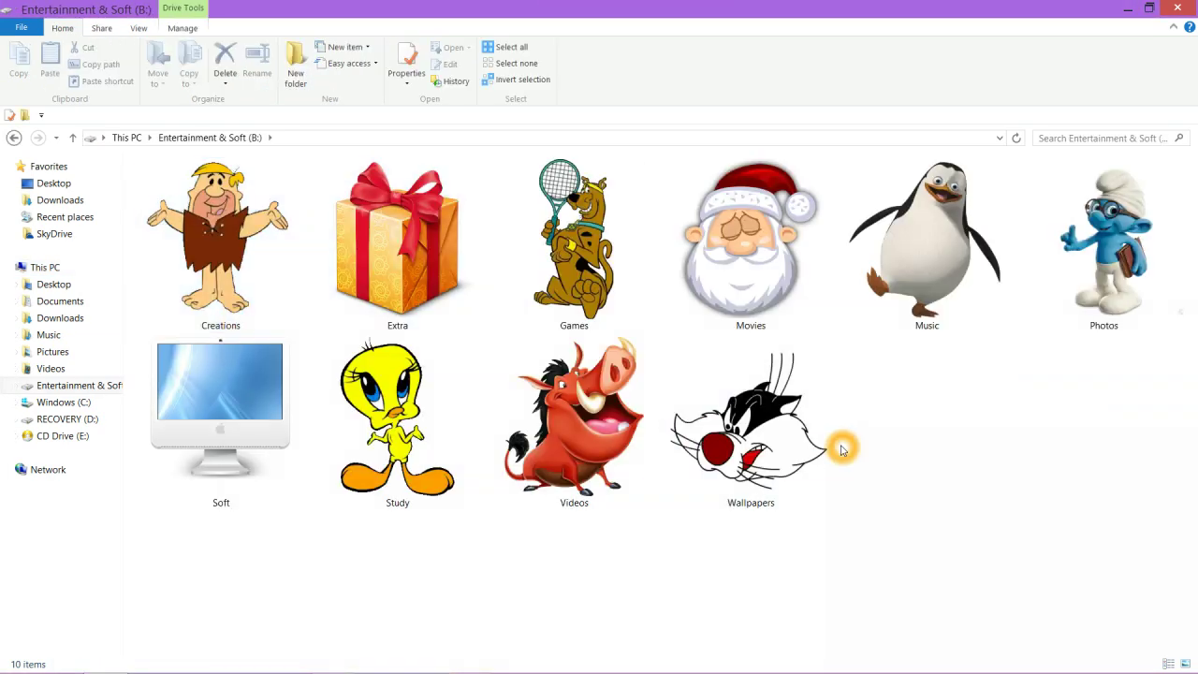
key(BackSpace)
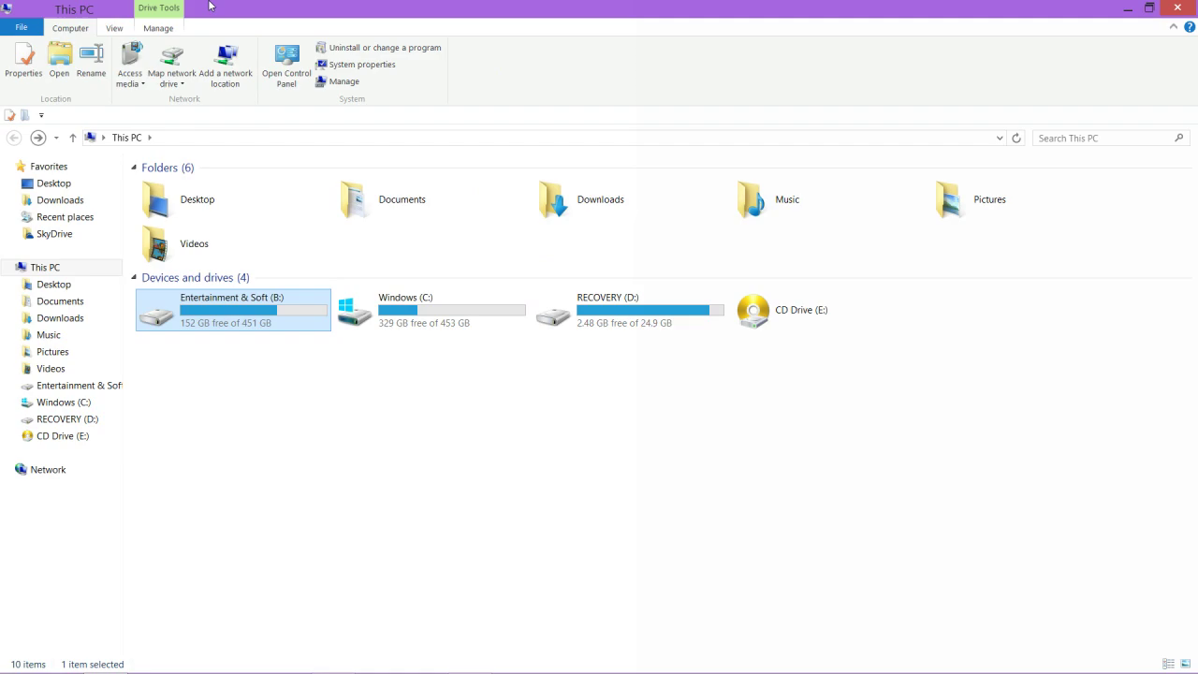
click(1178, 8)
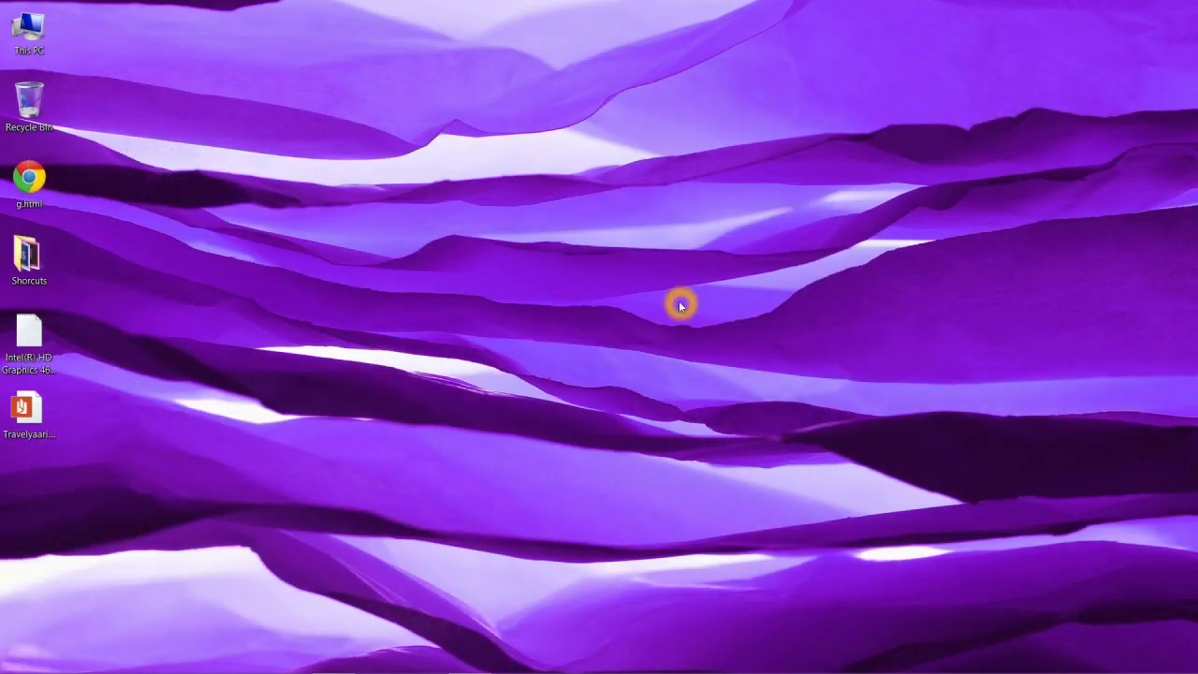
Look at the desktop's context menu and bring up the Settings charm
click(716, 257)
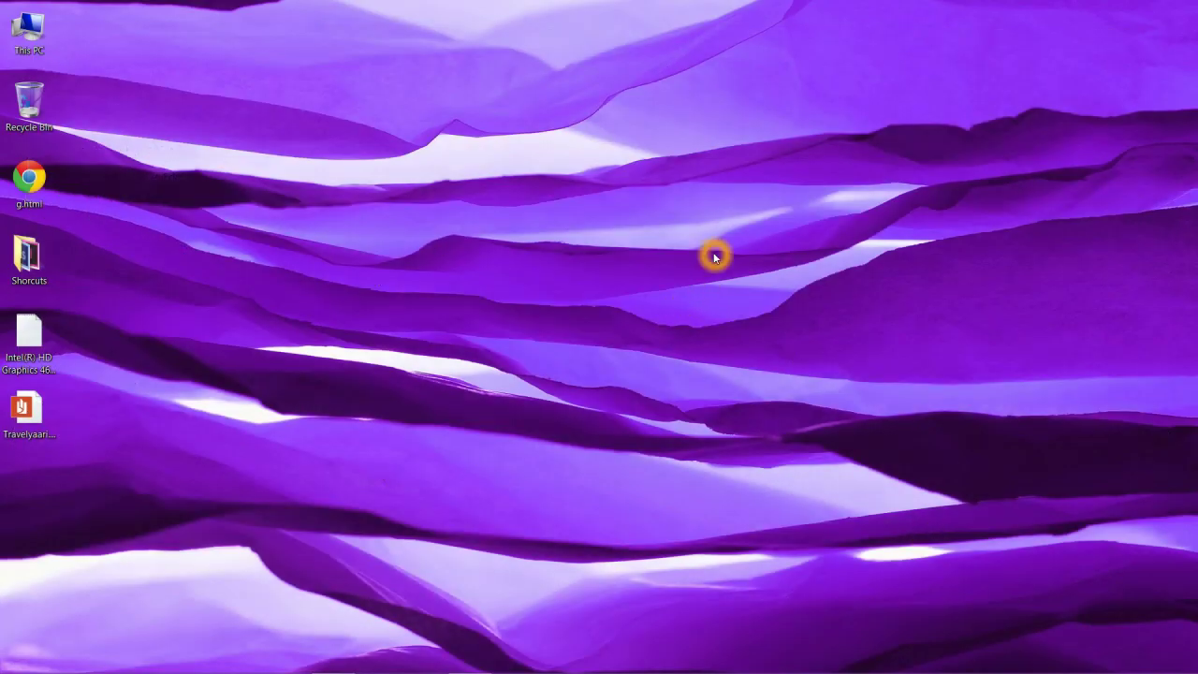
right_click(715, 257)
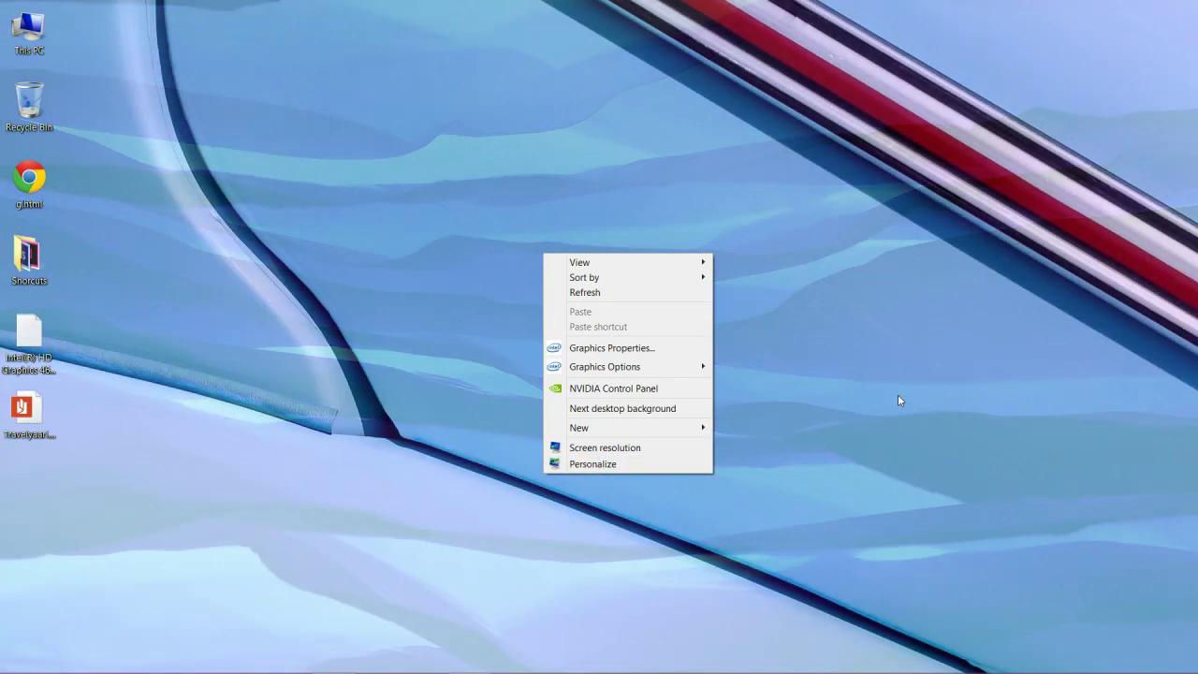
key(super+c)
key(Down)
key(Down)
key(Return)
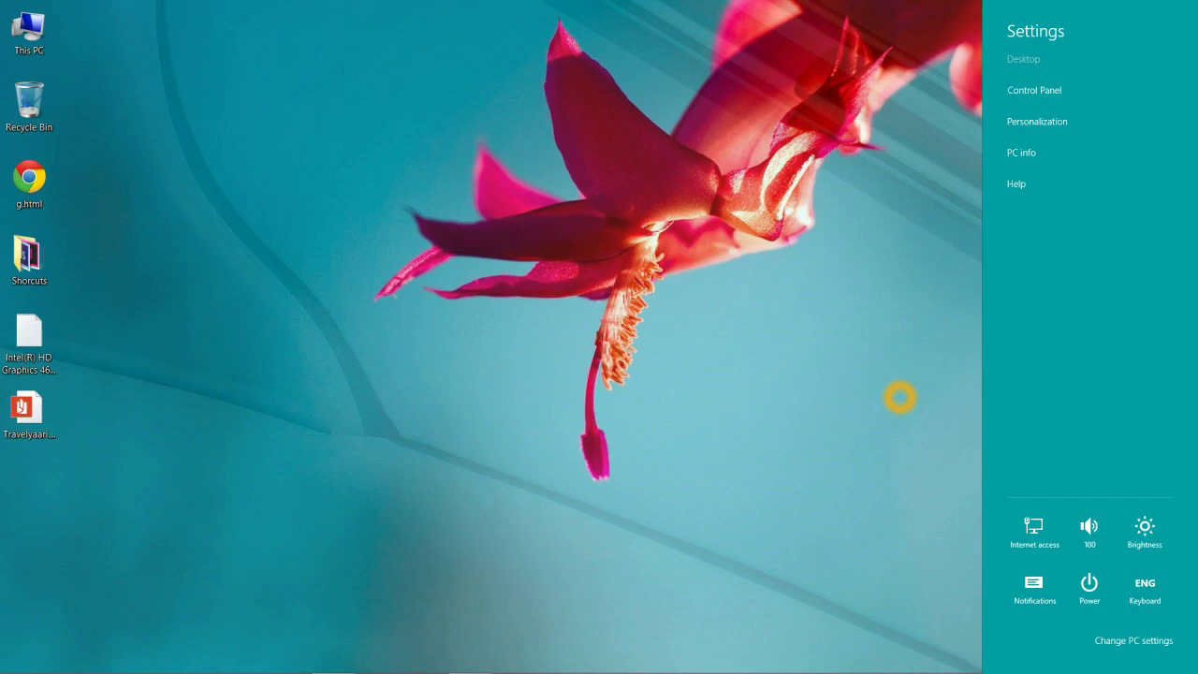
Open the Start screen and browse across its app tile groups
key(super+c)
key(super)
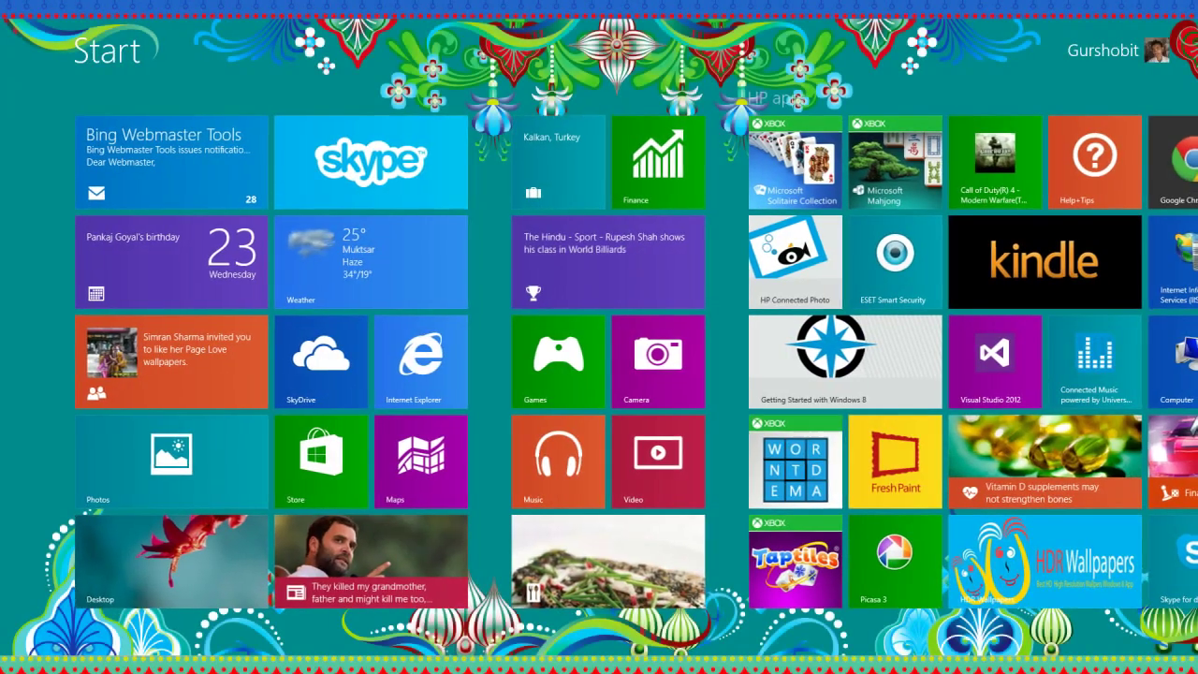
scroll(899, 397, down, 10)
scroll(599, 375, down, 10)
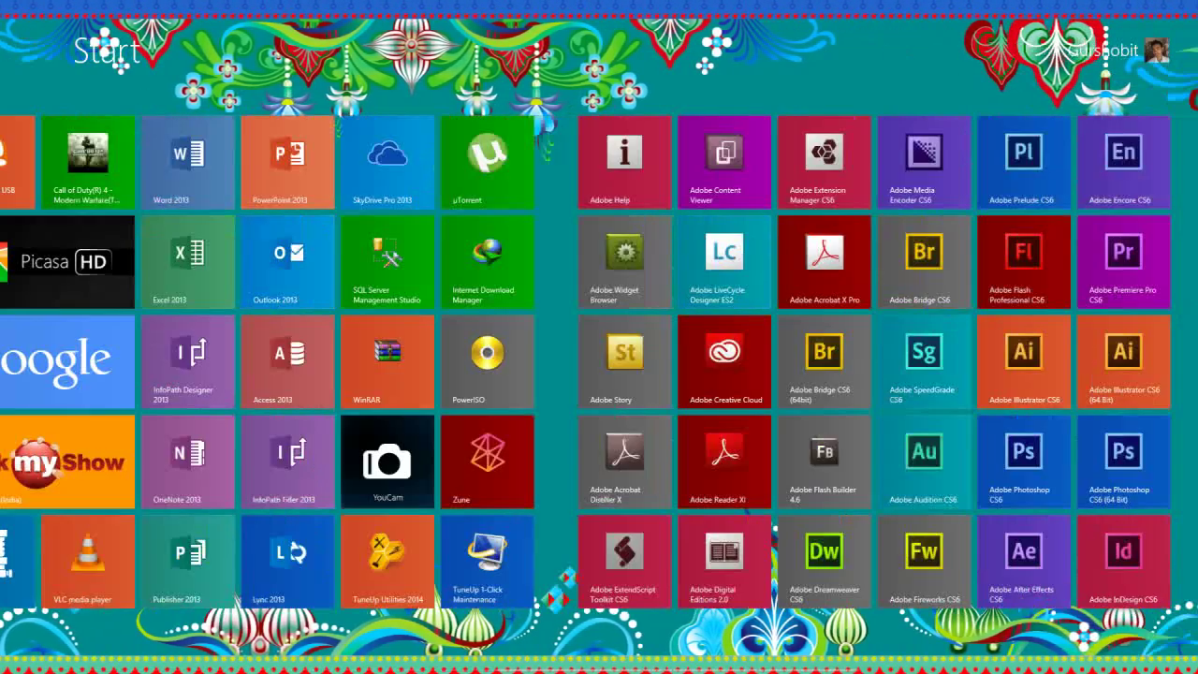
scroll(599, 374, down, 3)
scroll(599, 374, up, 15)
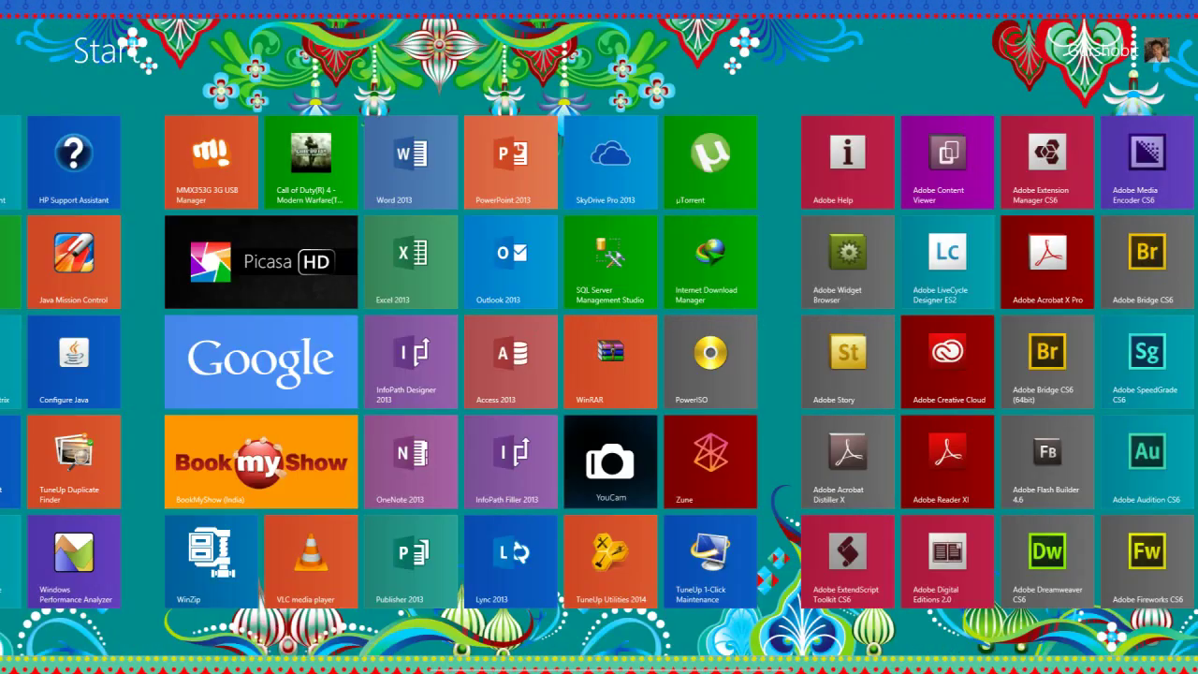
View the Bing Food & Drink app from its Start screen tile and return to the Start screen
scroll(599, 374, down, 3)
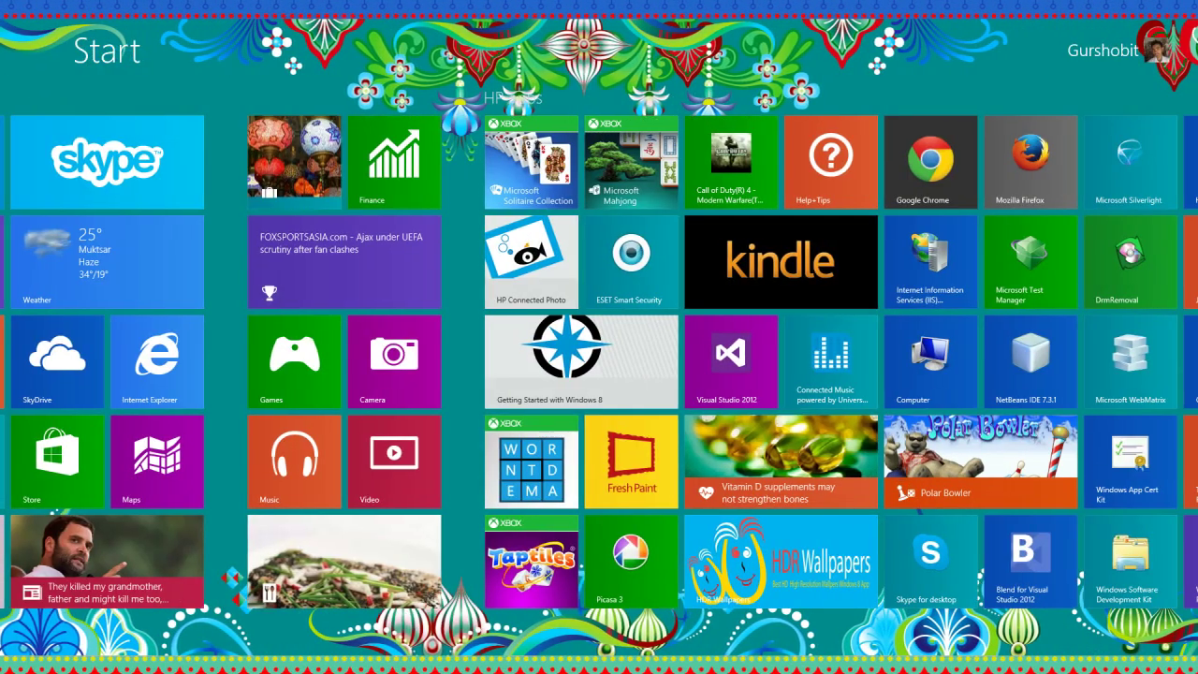
click(344, 562)
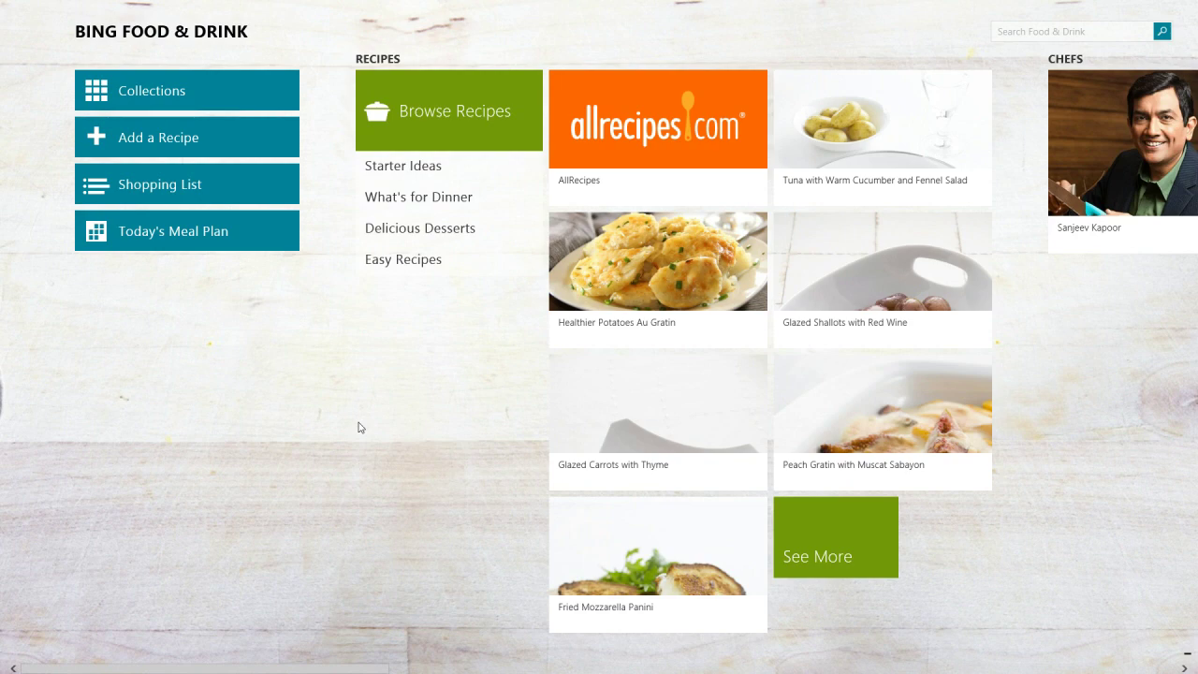
key(super)
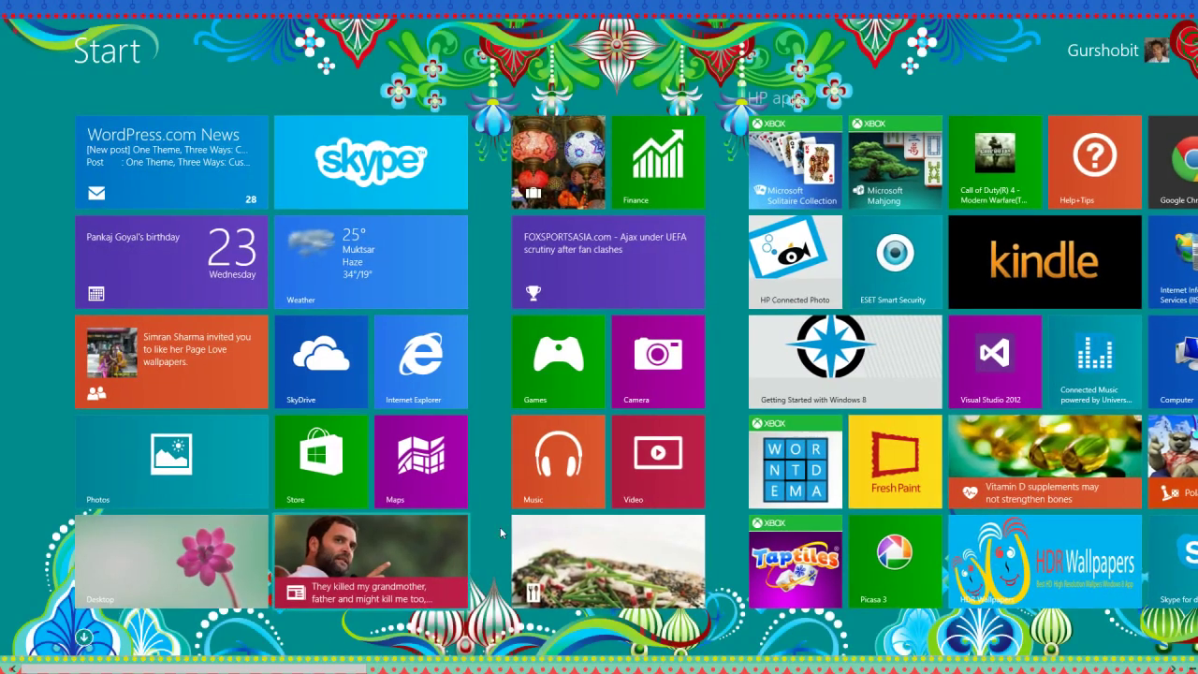
Browse the Start screen tiles, search everywhere for "hp" and dismiss the search
scroll(739, 531, down, 5)
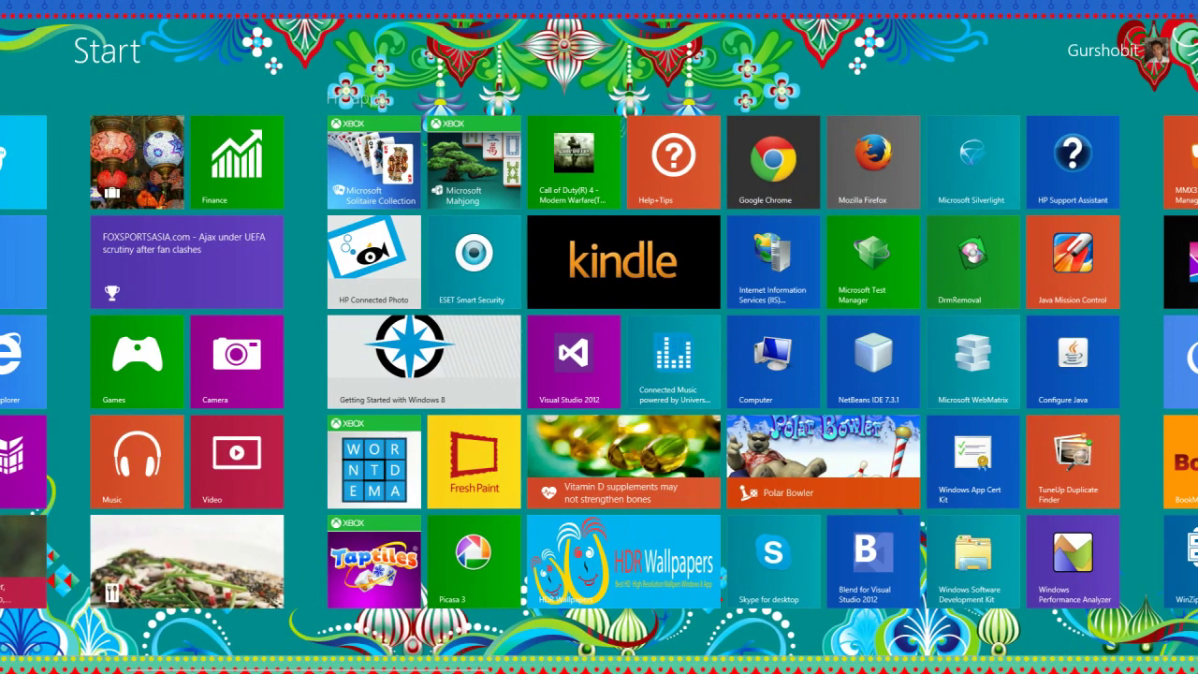
scroll(739, 531, down, 4)
scroll(739, 531, up, 3)
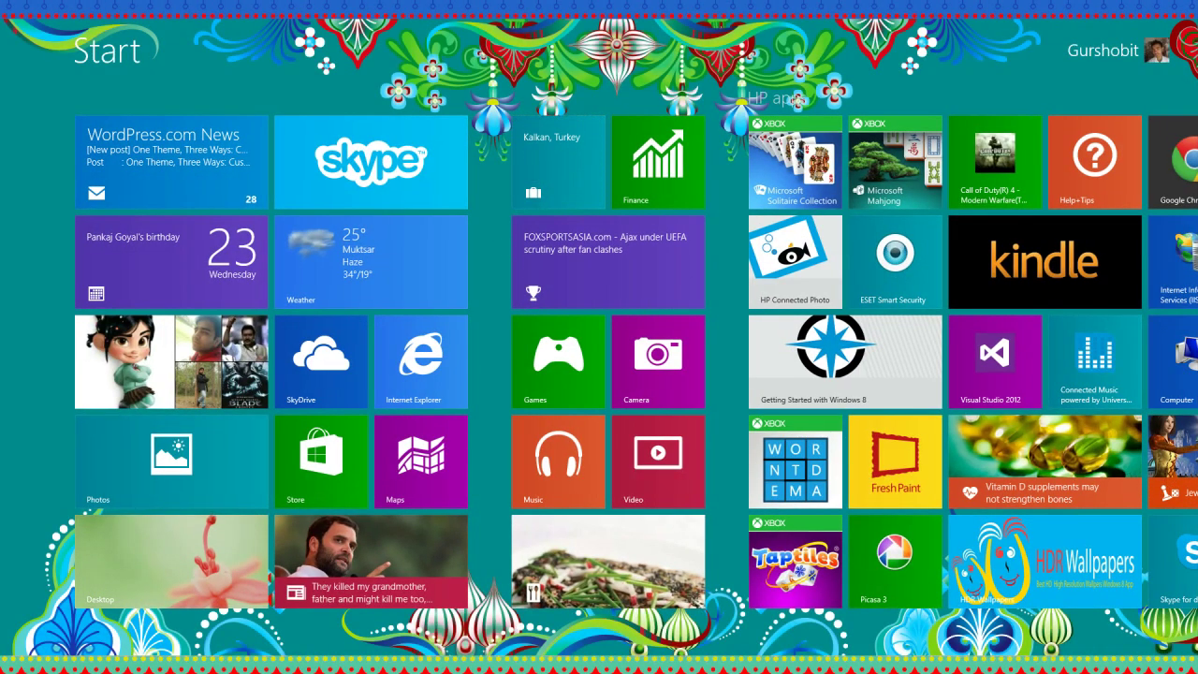
text(hp Utility Center)
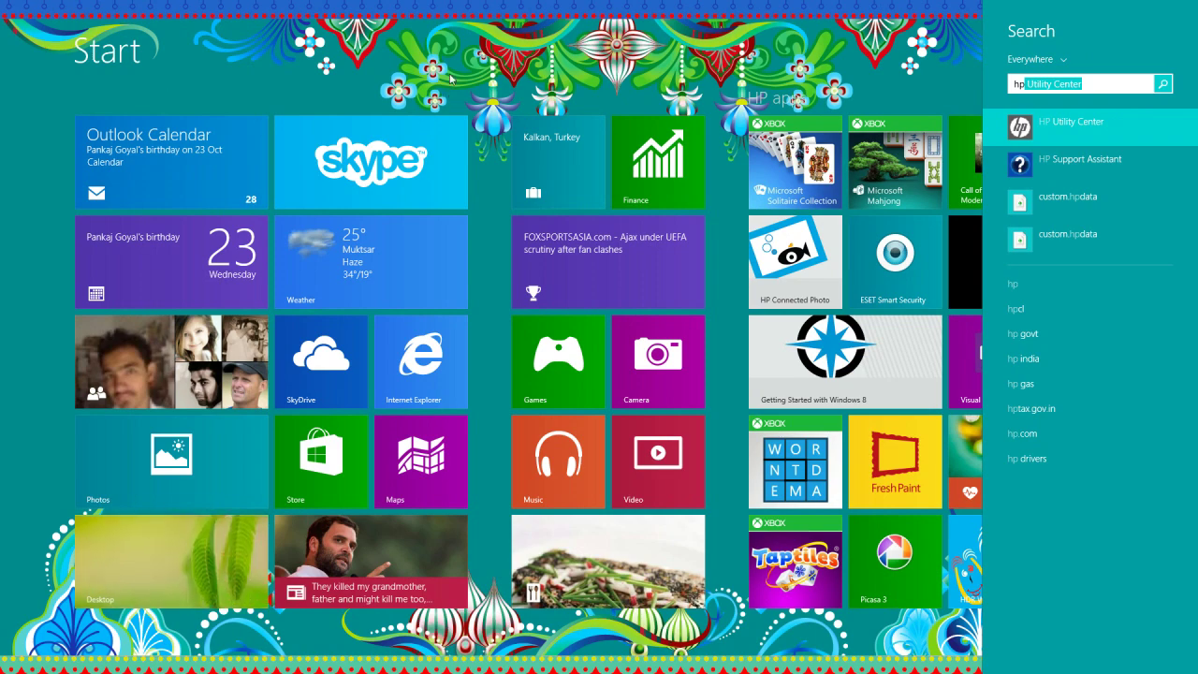
click(511, 236)
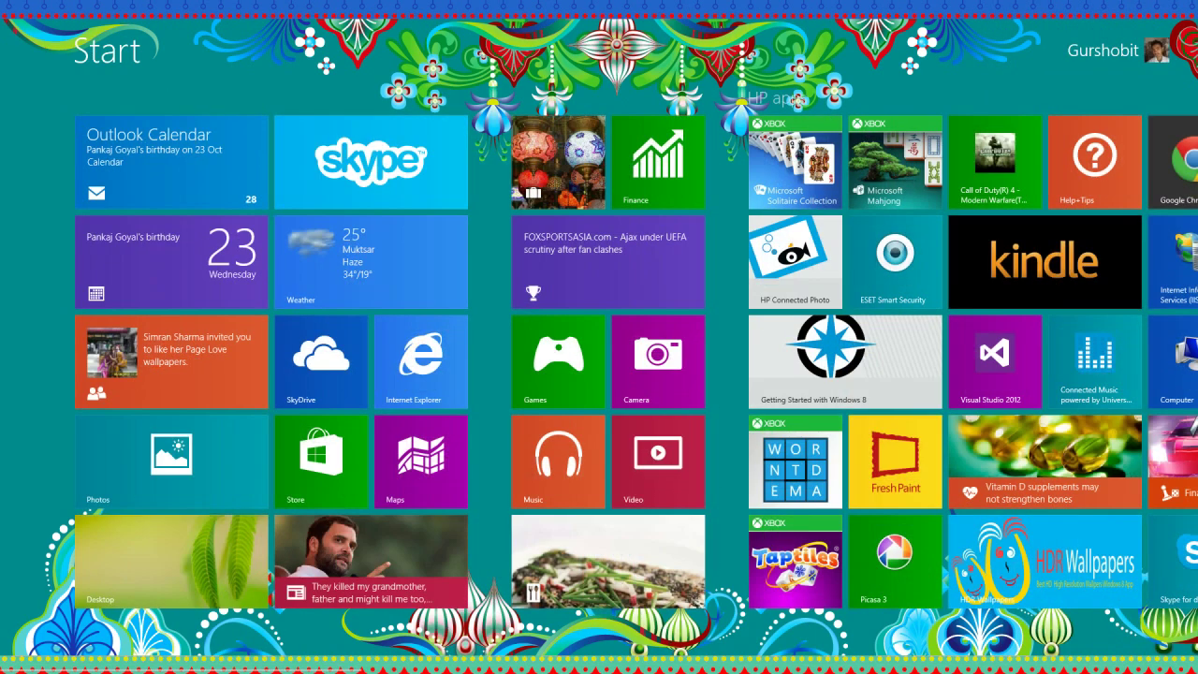
Zoom the Start screen out to the overview of all tile groups and back in, browsing to the last group and back
key(ctrl+minus)
key(ctrl+plus)
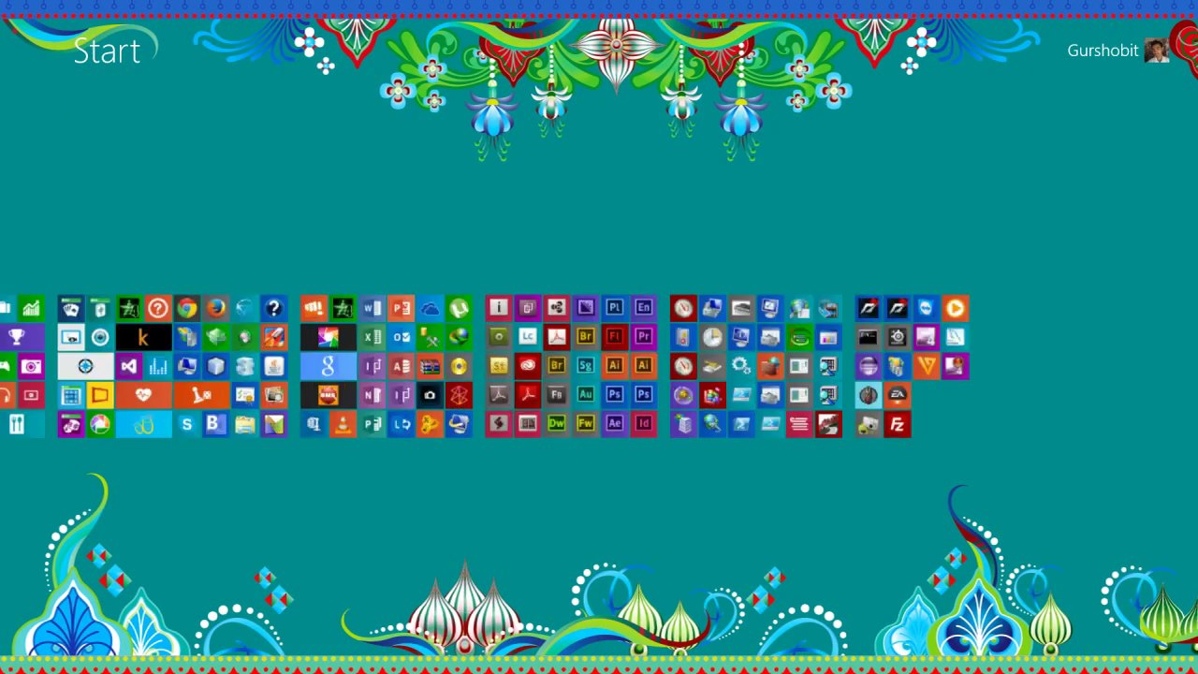
scroll(599, 360, down, 10)
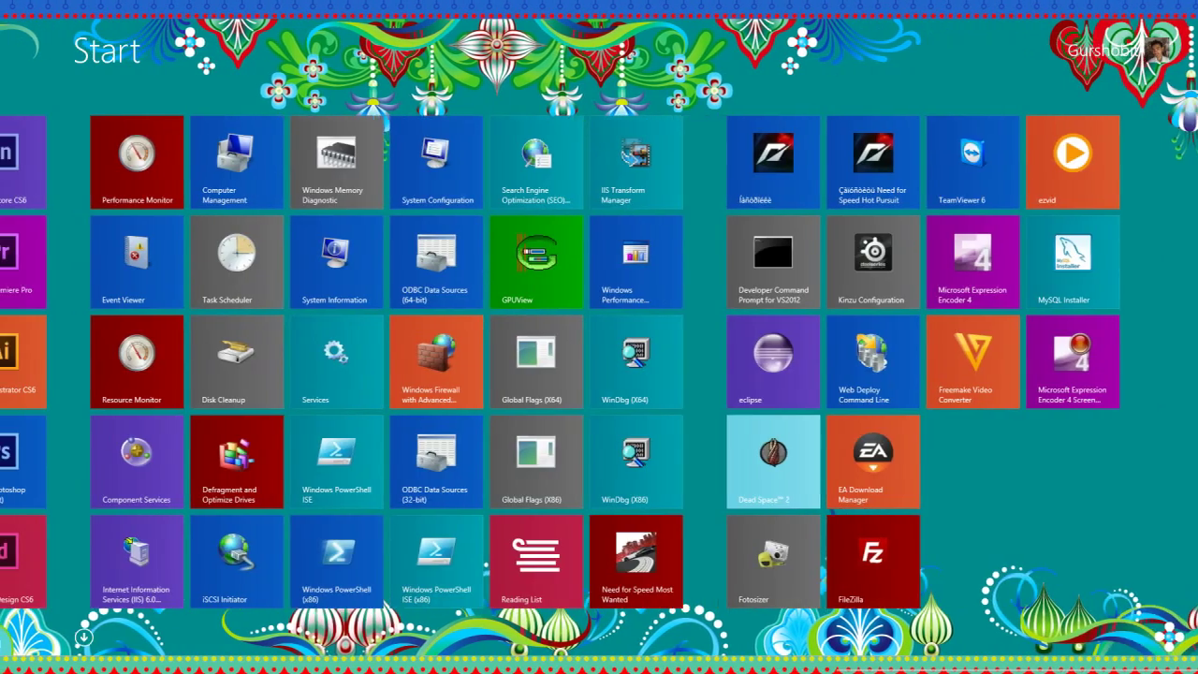
scroll(599, 361, up, 10)
scroll(599, 360, up, 10)
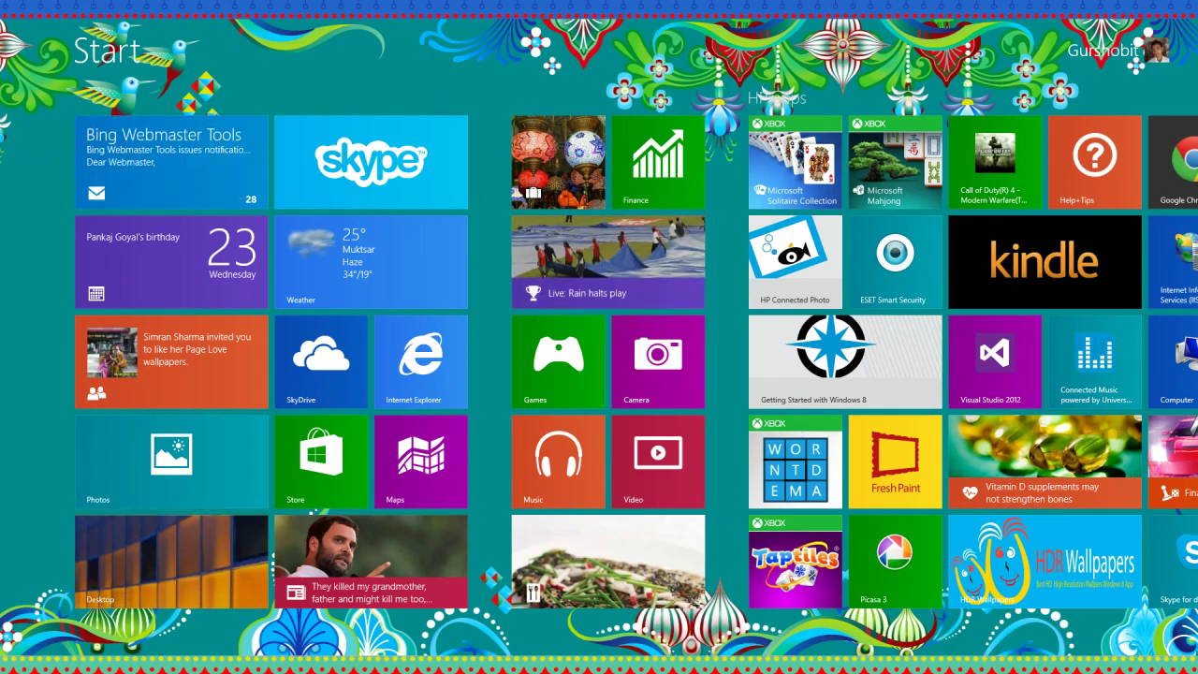
Return to the desktop, view This PC once more and close its window
key(super)
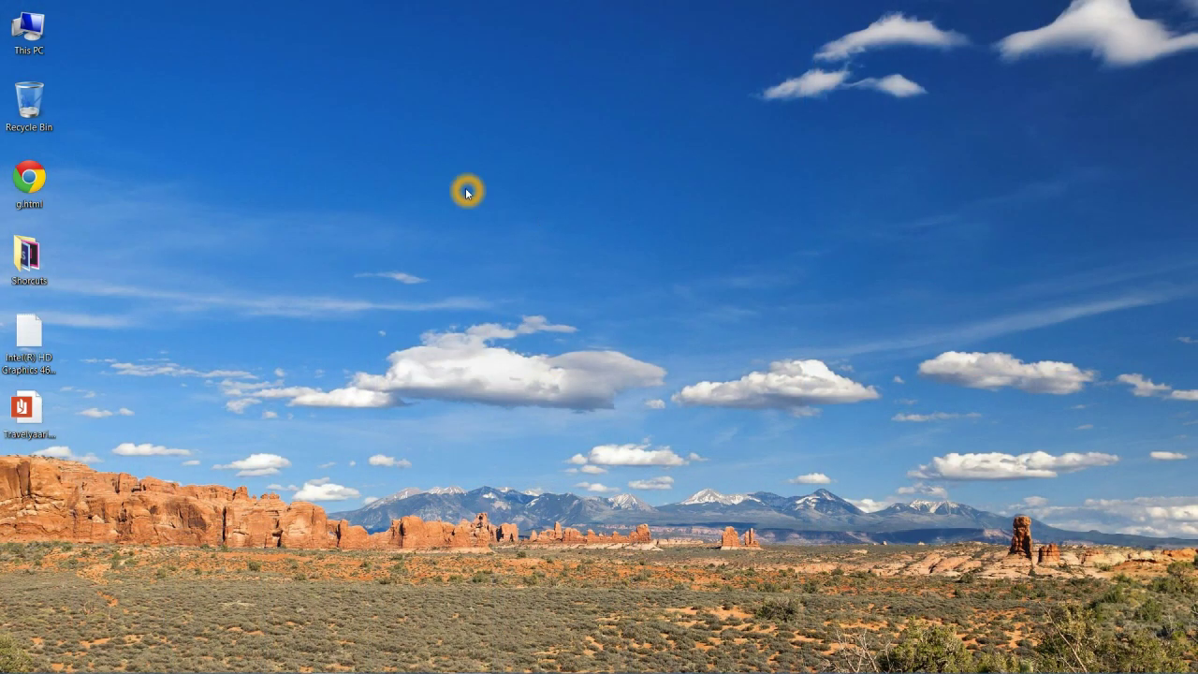
click(52, 25)
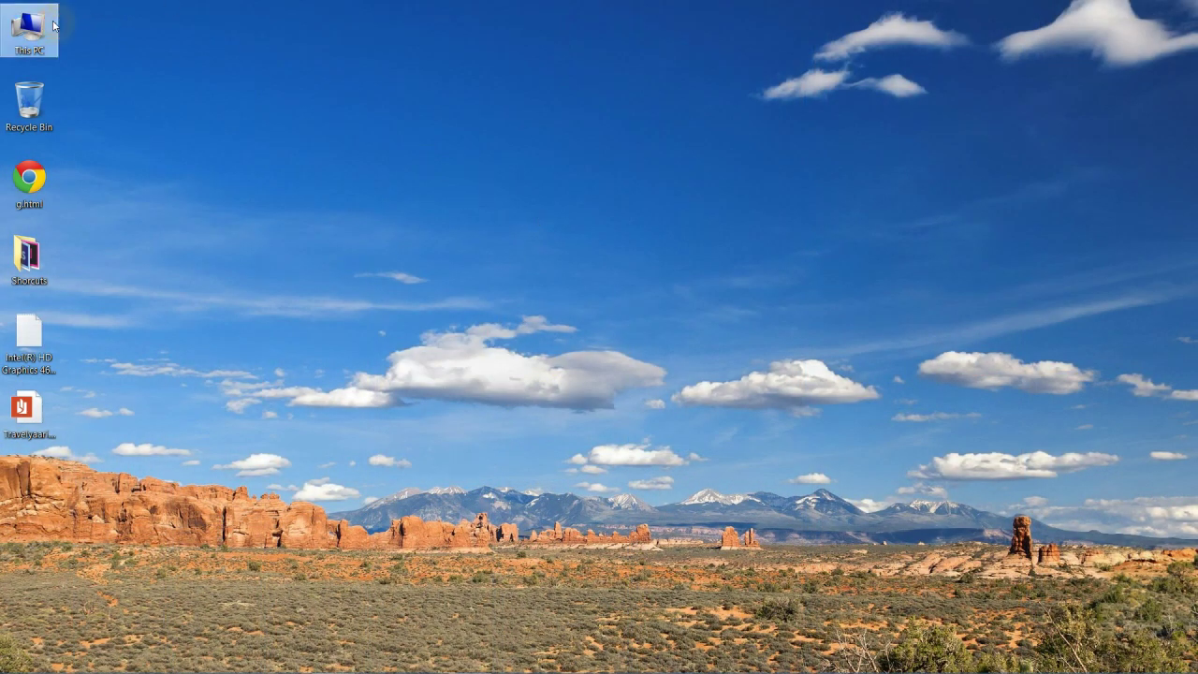
double_click(35, 26)
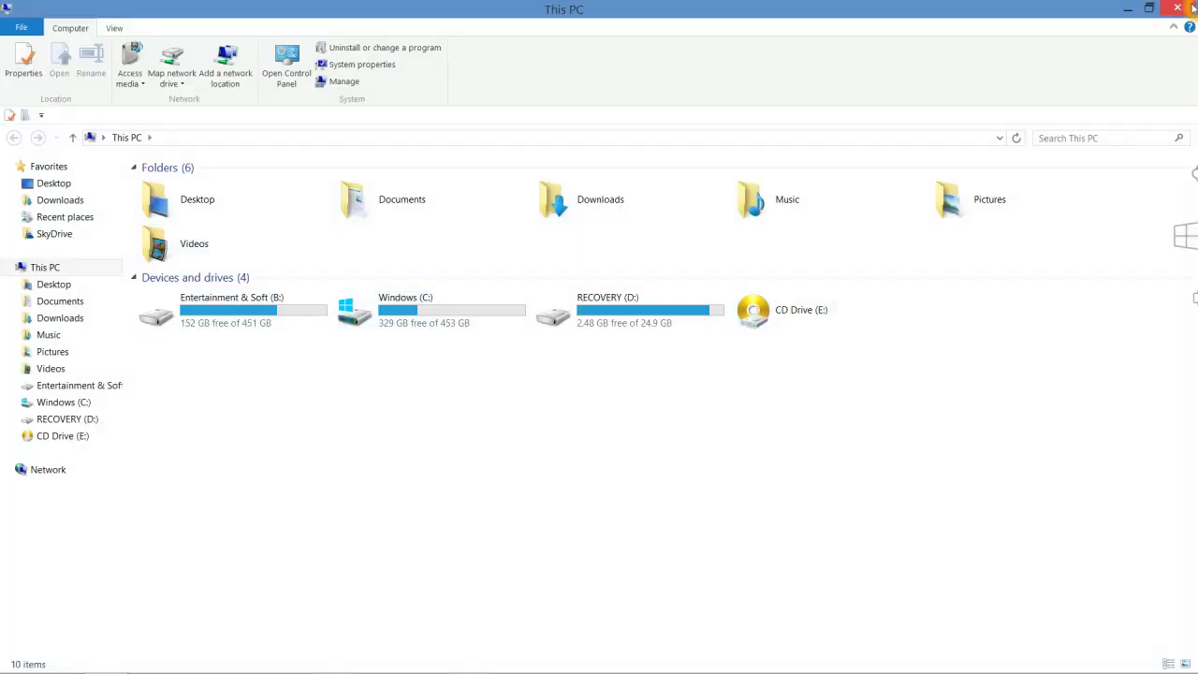
mouse_move(1194, 5)
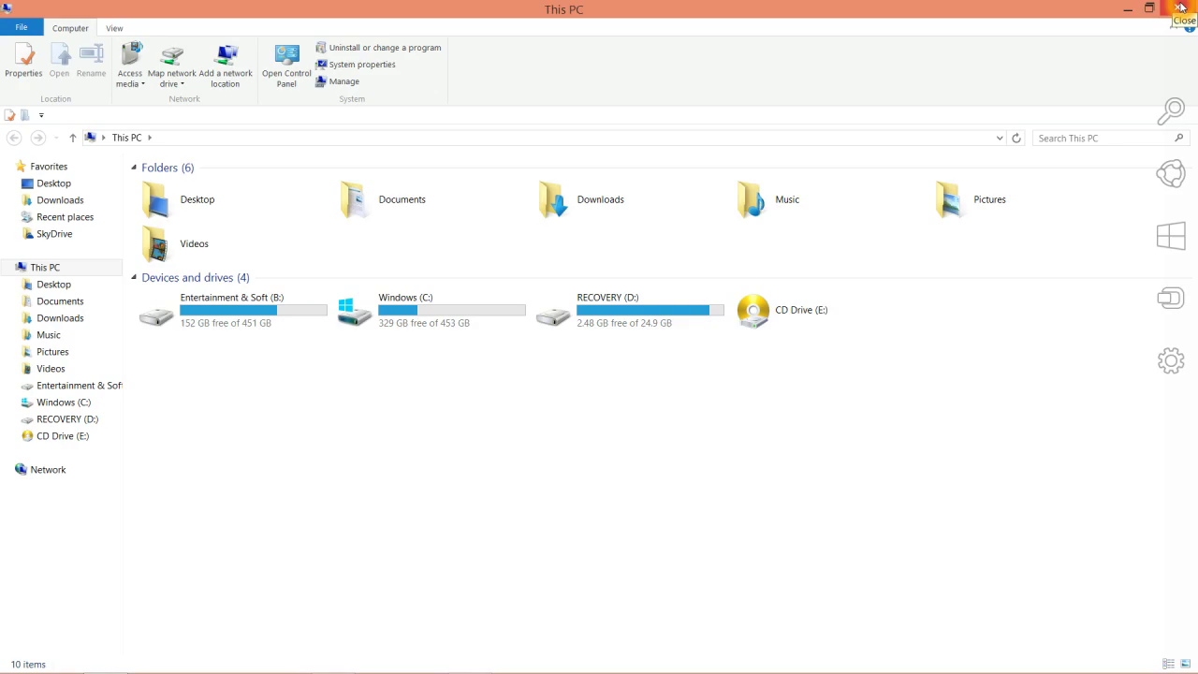
click(1180, 7)
click(623, 415)
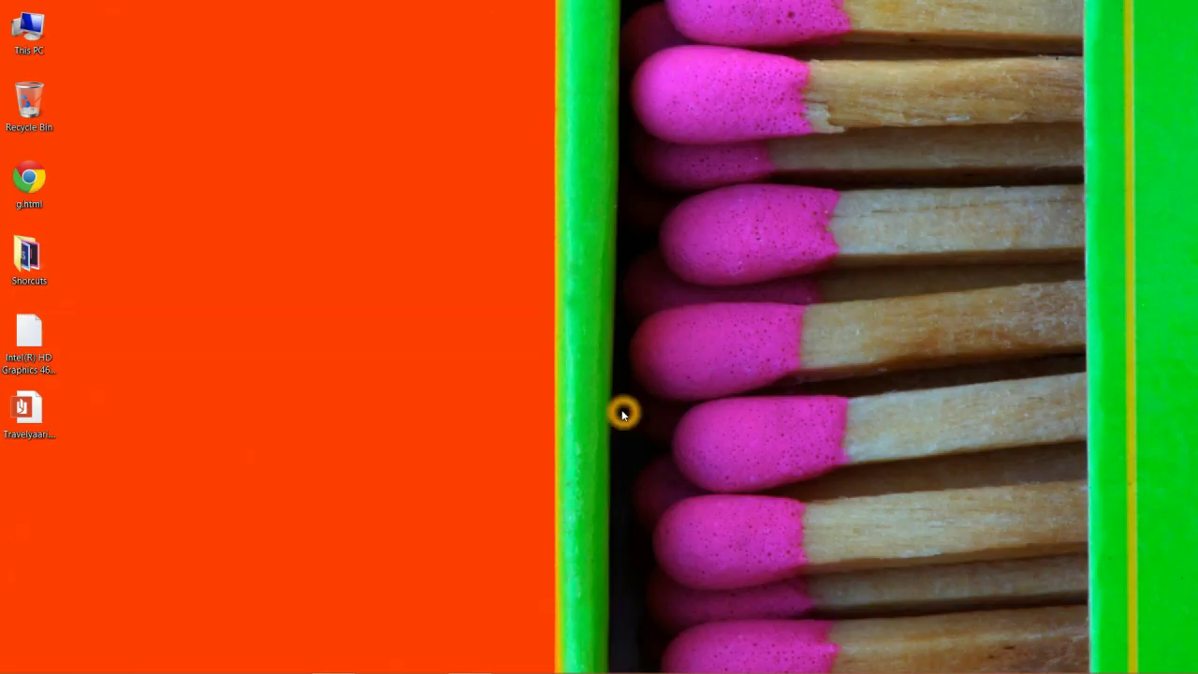